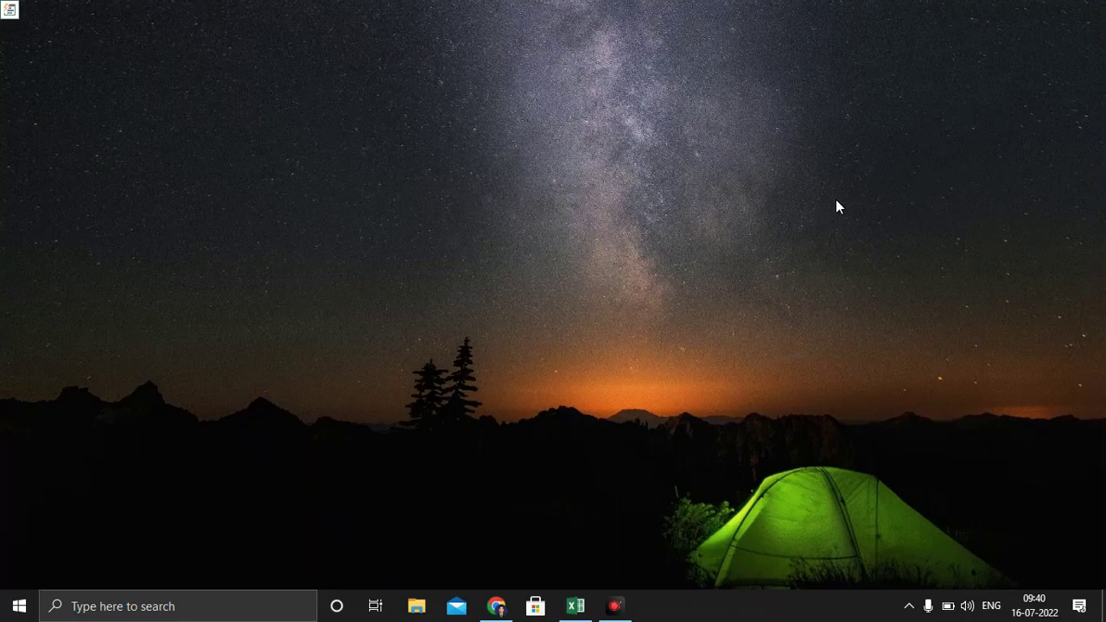
Step: Refresh the desktop several times from its right-click menu
right_click(839, 125)
click(871, 172)
right_click(733, 110)
click(765, 164)
right_click(714, 108)
click(767, 157)
right_click(622, 59)
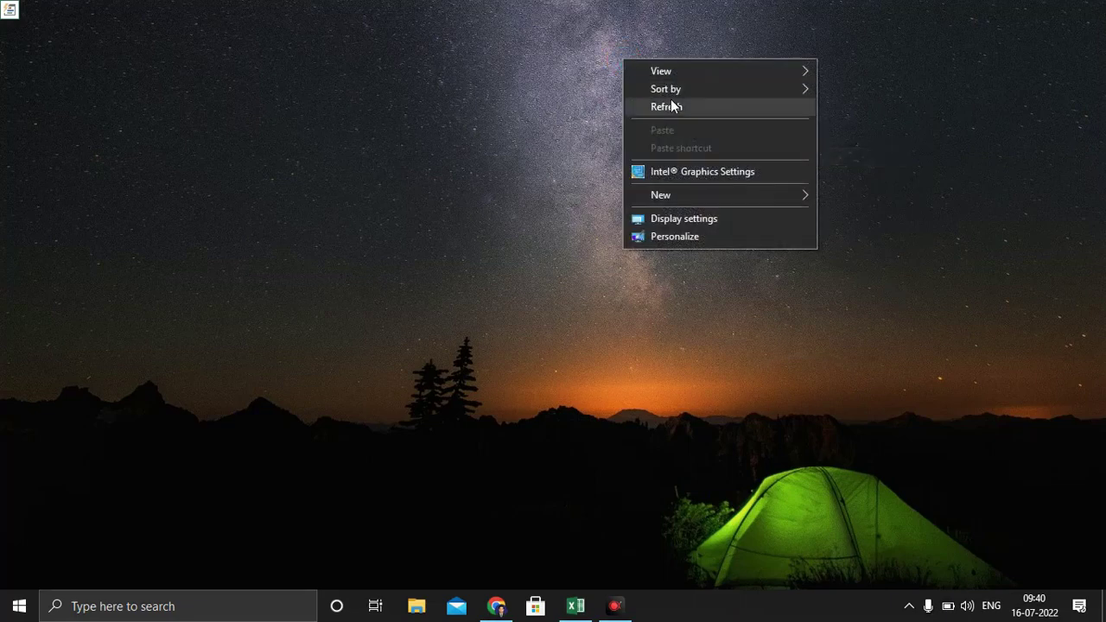
click(670, 106)
right_click(677, 119)
click(687, 165)
right_click(680, 154)
click(722, 202)
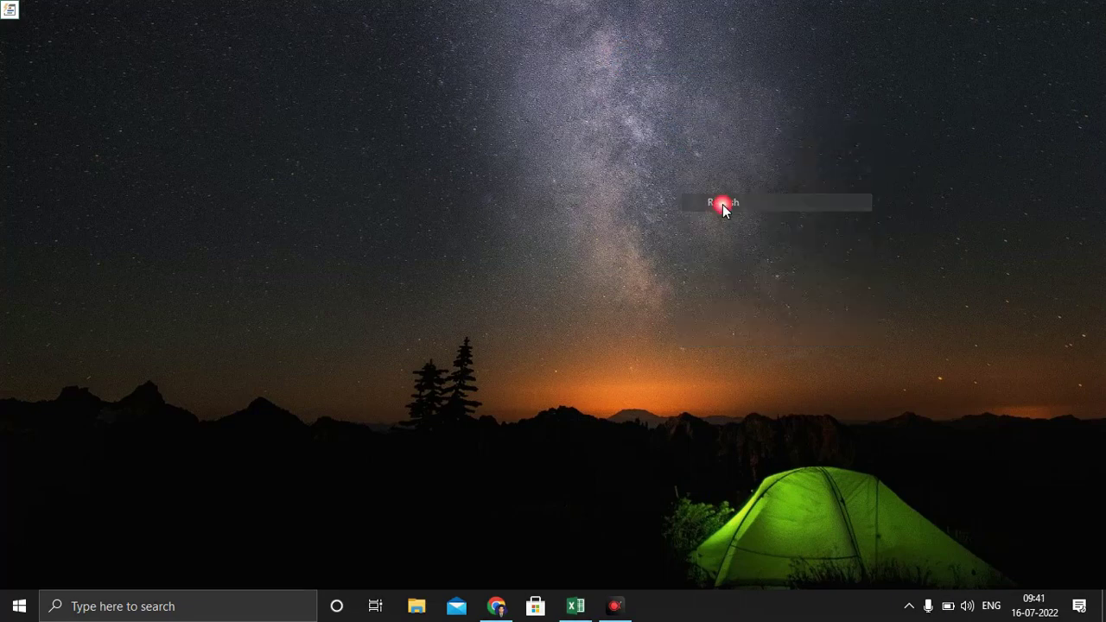
right_click(482, 62)
click(530, 114)
right_click(507, 77)
click(559, 125)
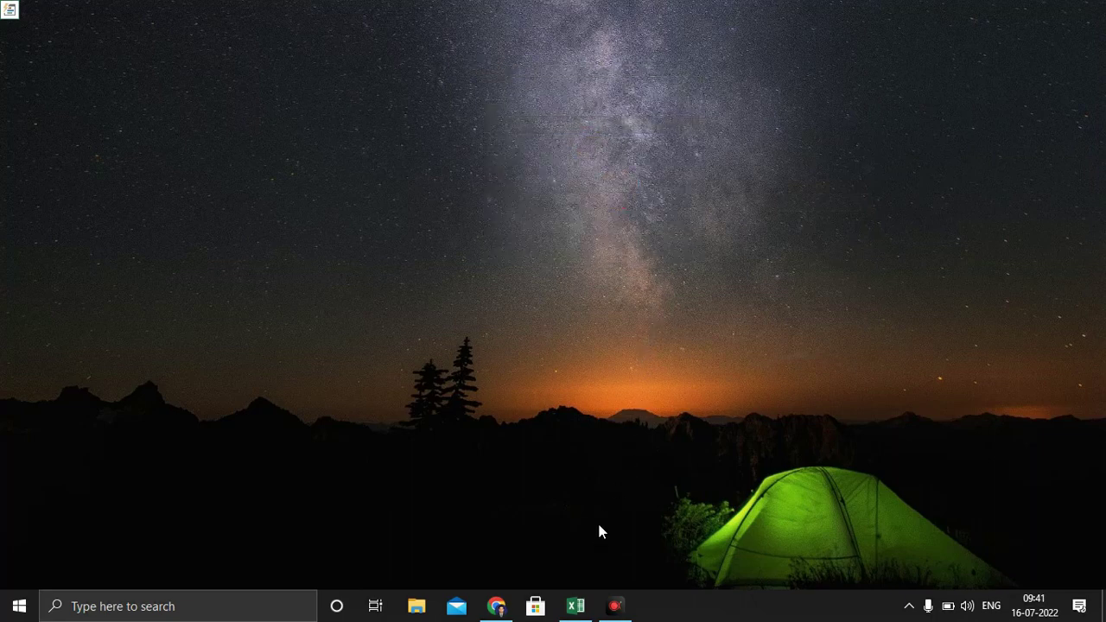
right_click(615, 170)
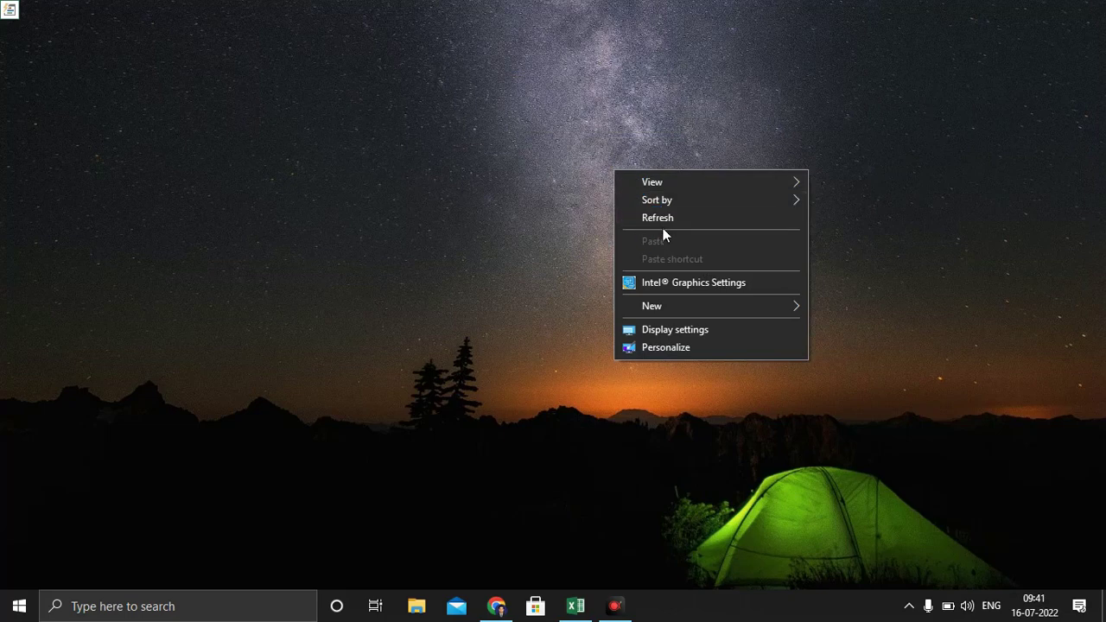
click(622, 217)
right_click(572, 138)
click(627, 188)
right_click(557, 100)
click(595, 146)
right_click(522, 72)
click(555, 114)
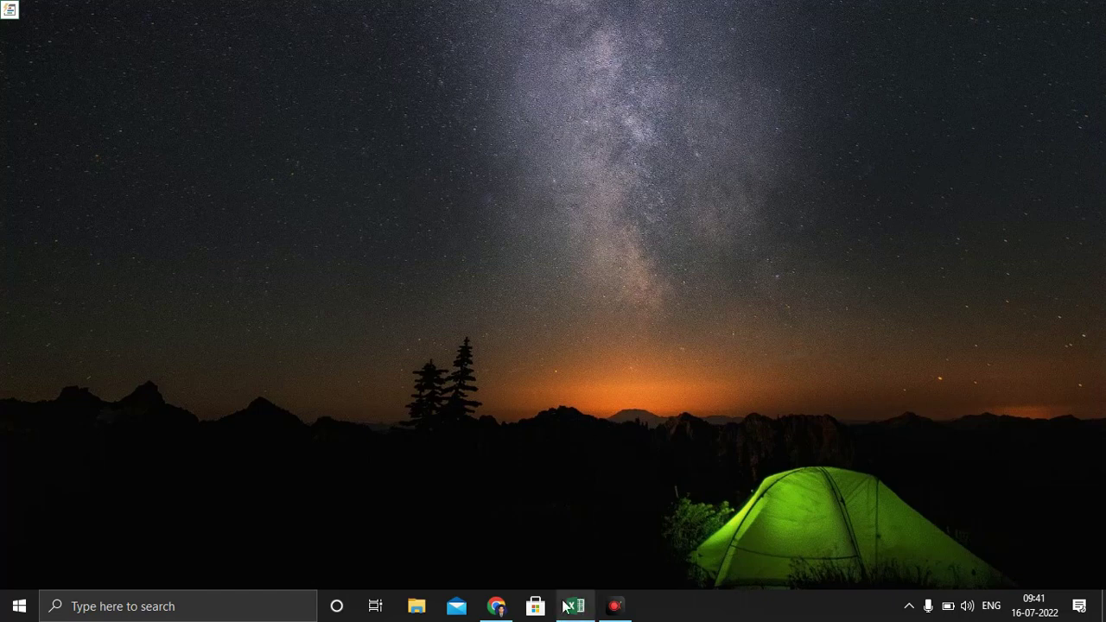
Step: Bring up the attendance sheet and enter trial marks p, p, a in D3:F3
click(496, 606)
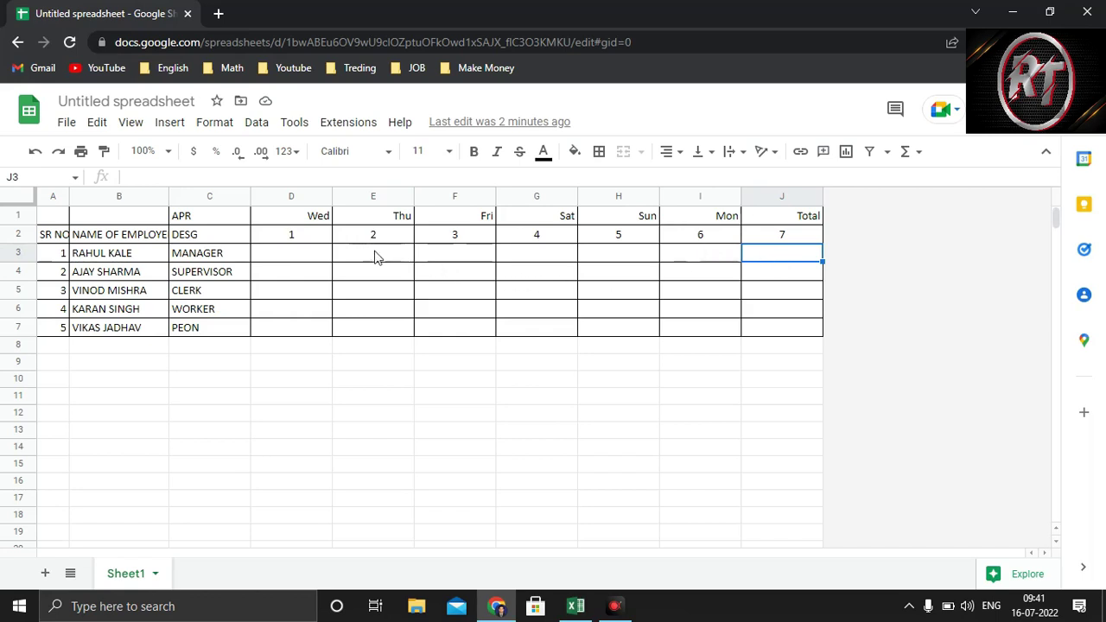
click(278, 251)
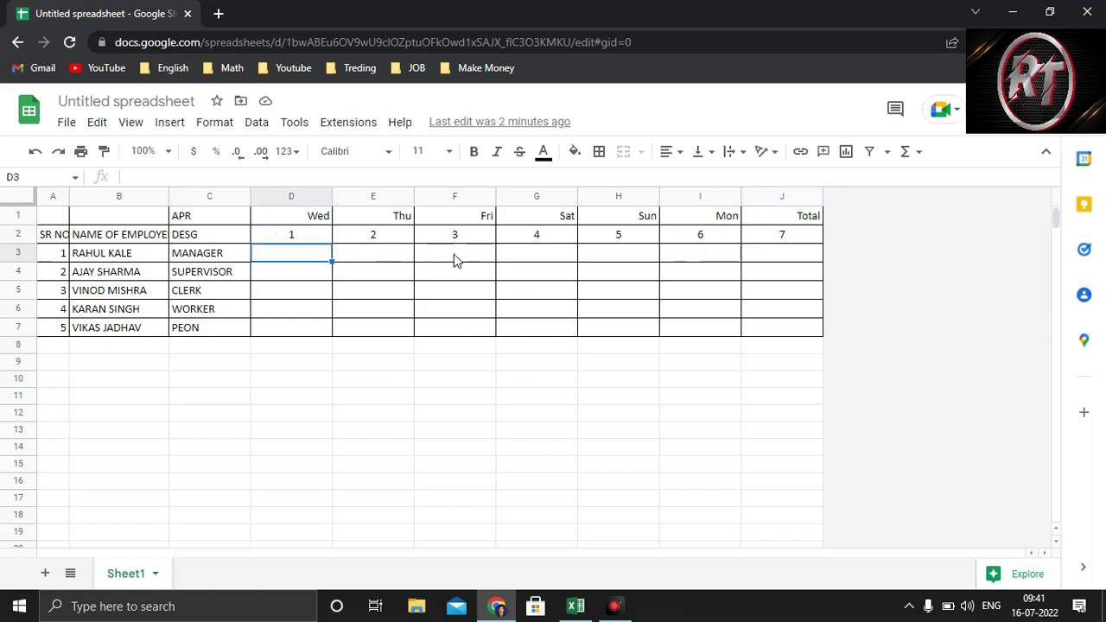
text(p)
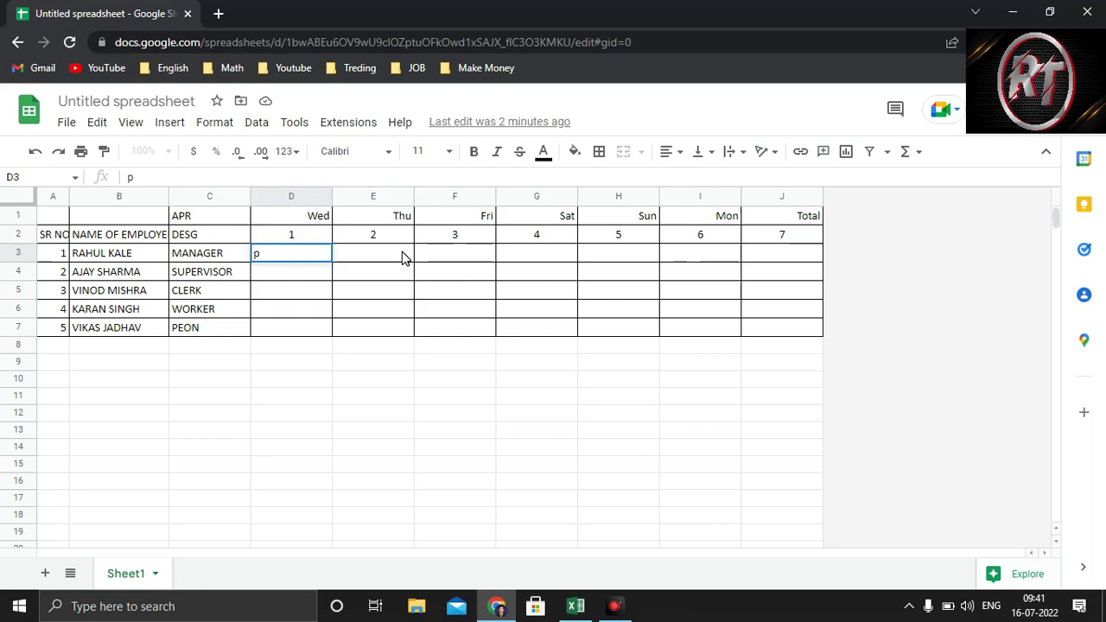
click(402, 257)
text(p)
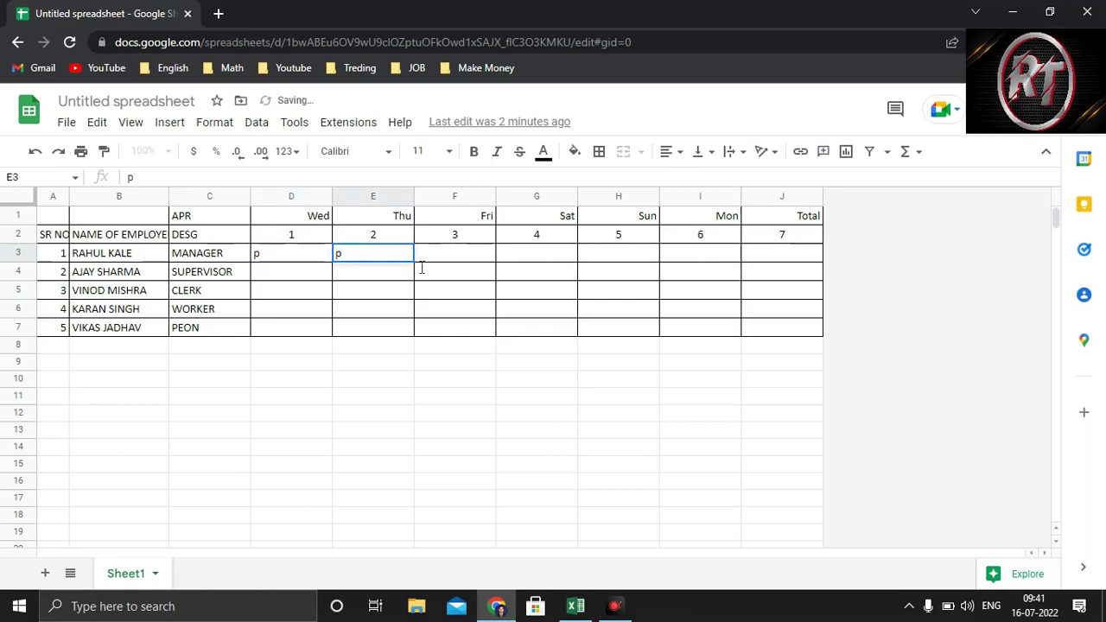
click(452, 257)
text(a)
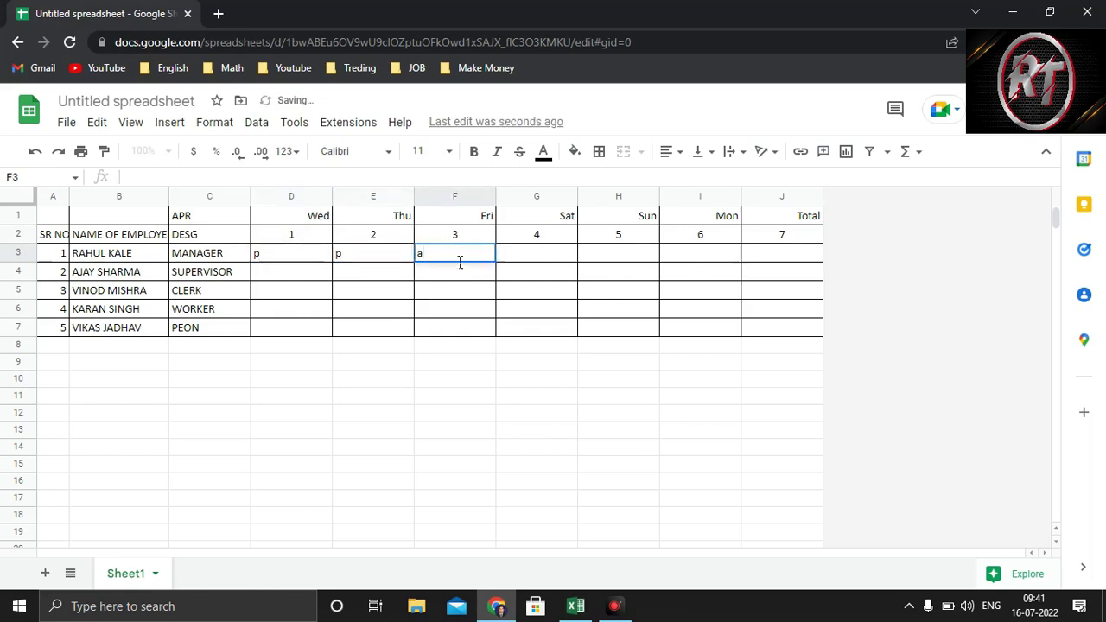
click(780, 255)
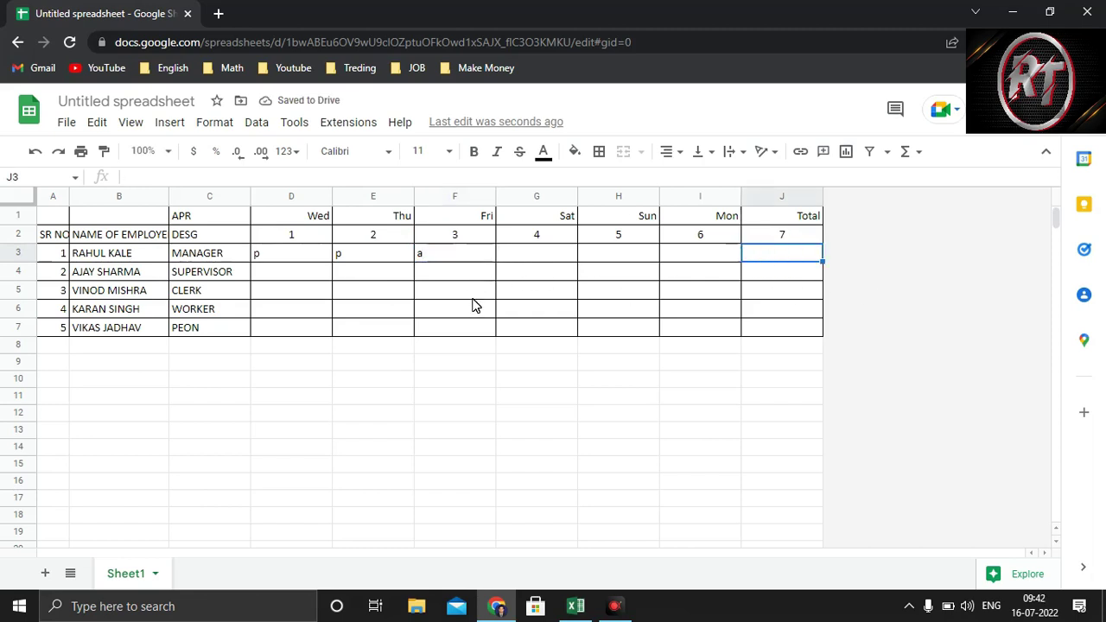
Step: Clear the trial marks from D3:F3
drag(301, 254, 459, 262)
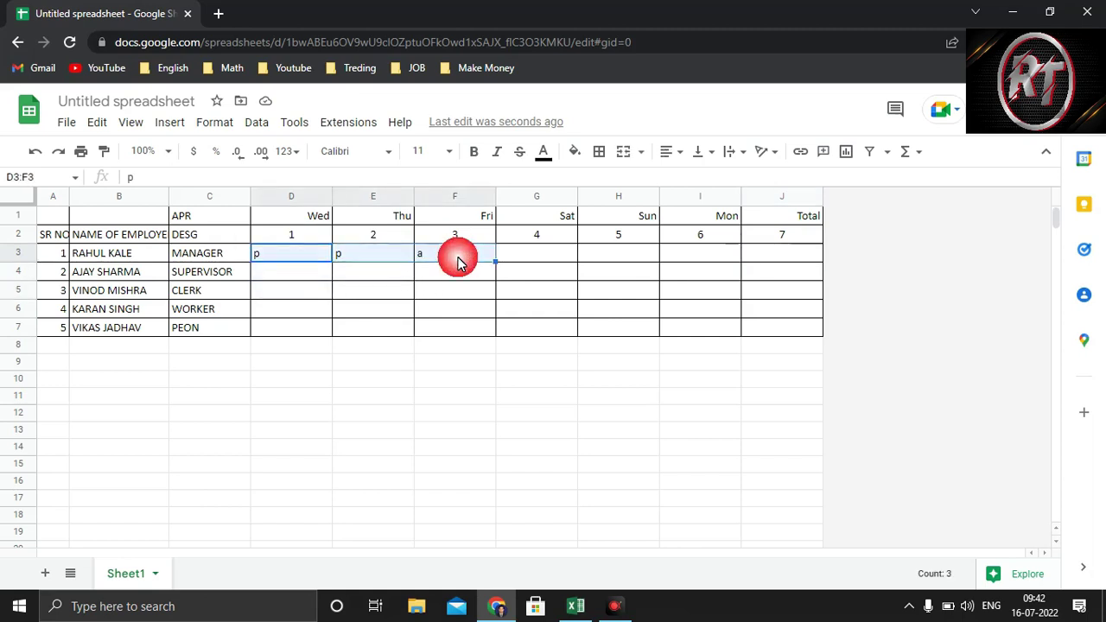
key(Delete)
click(458, 274)
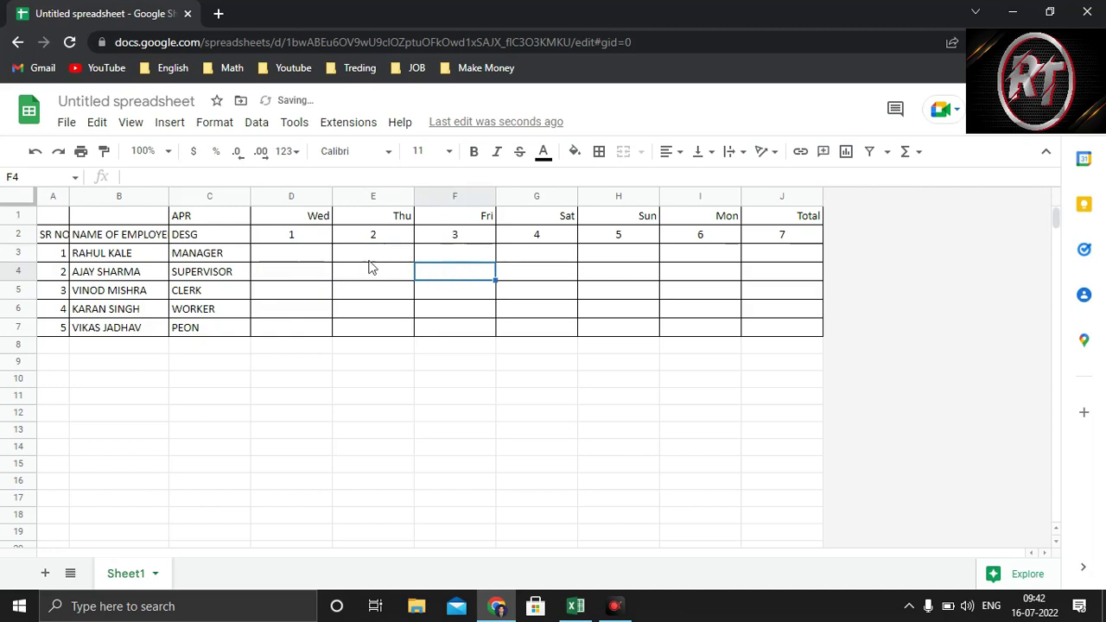
Step: Insert checkboxes into the day cells D3:I7 and begin a =sum formula in J3
click(307, 259)
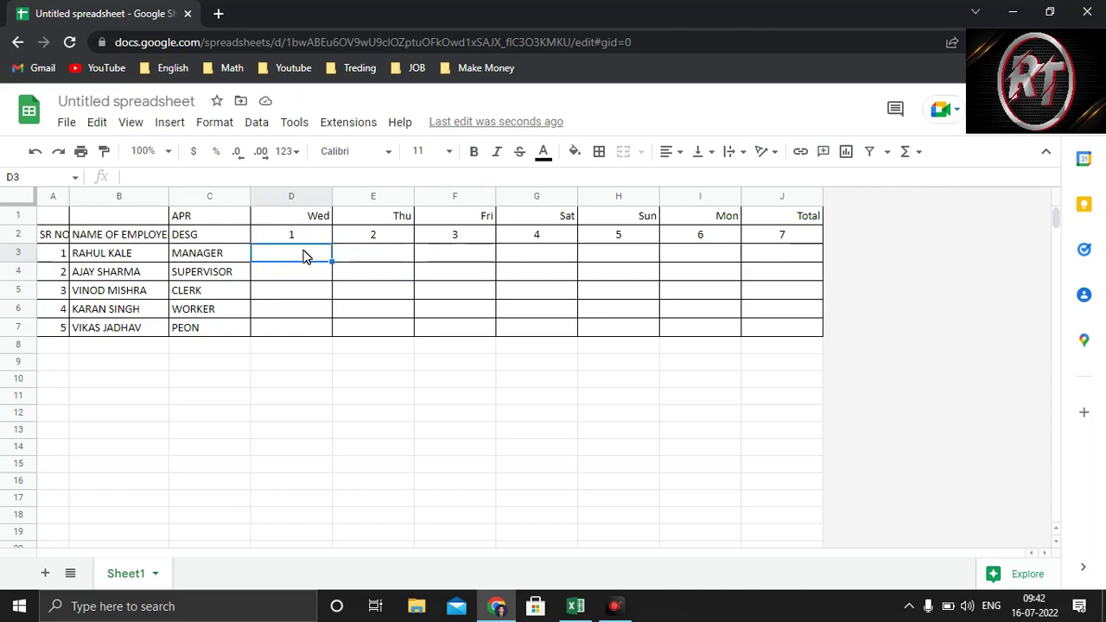
mouse_move(305, 256)
mouse_down()
mouse_move(482, 342)
mouse_move(698, 335)
mouse_up()
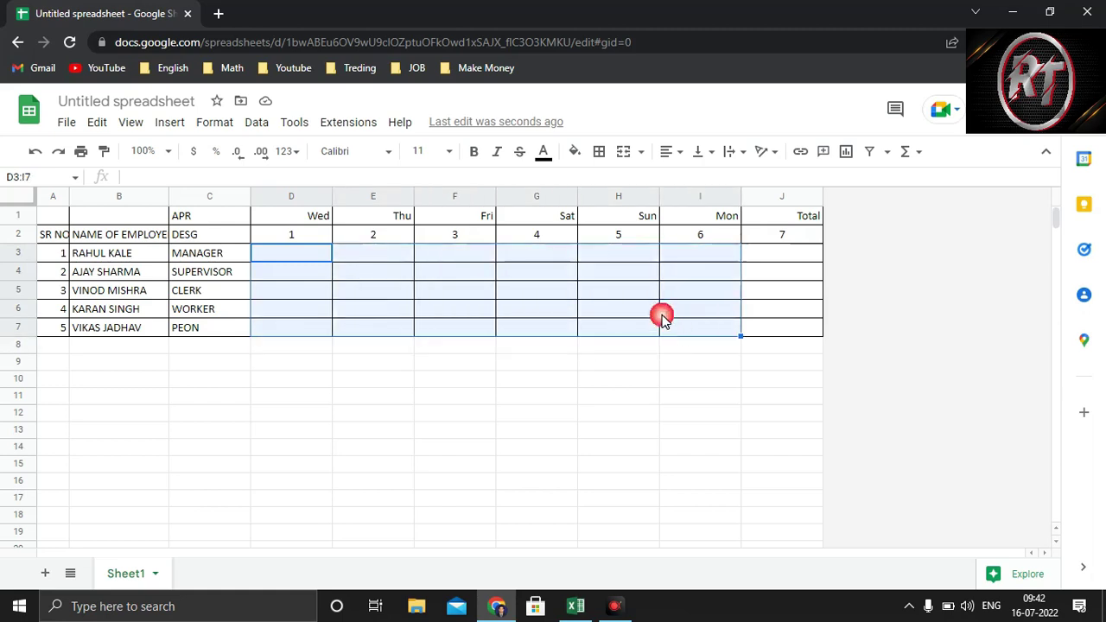
click(171, 122)
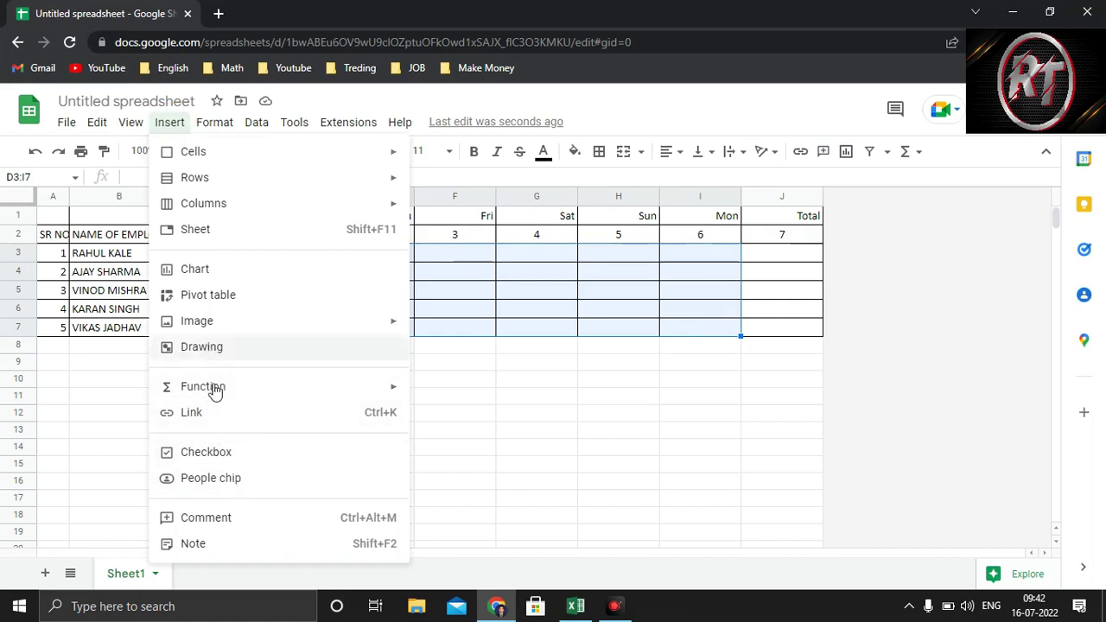
click(229, 458)
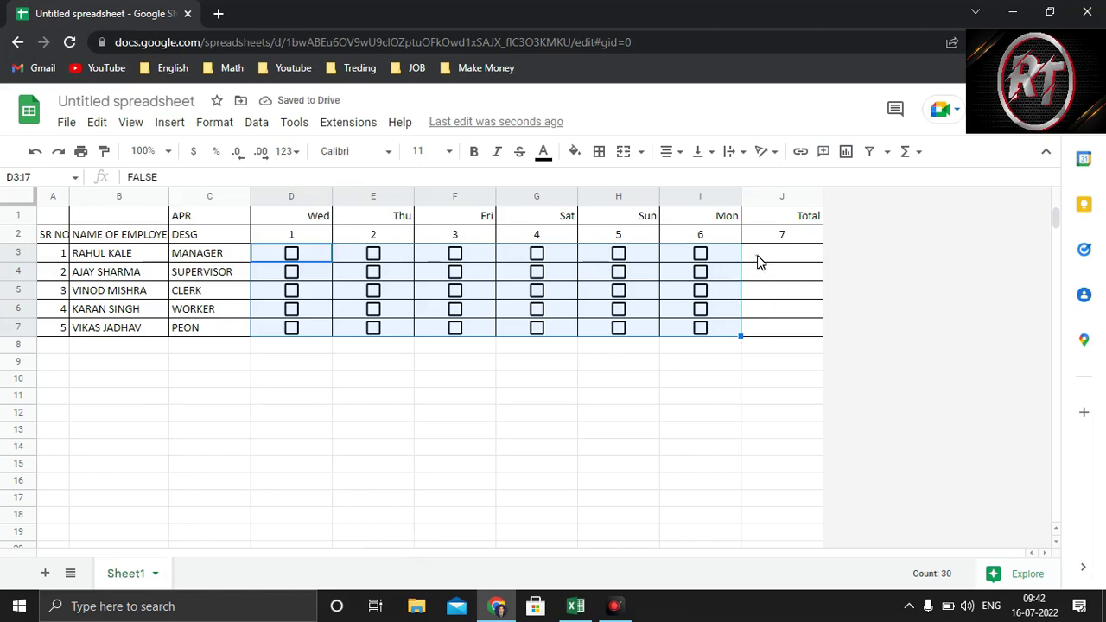
click(758, 261)
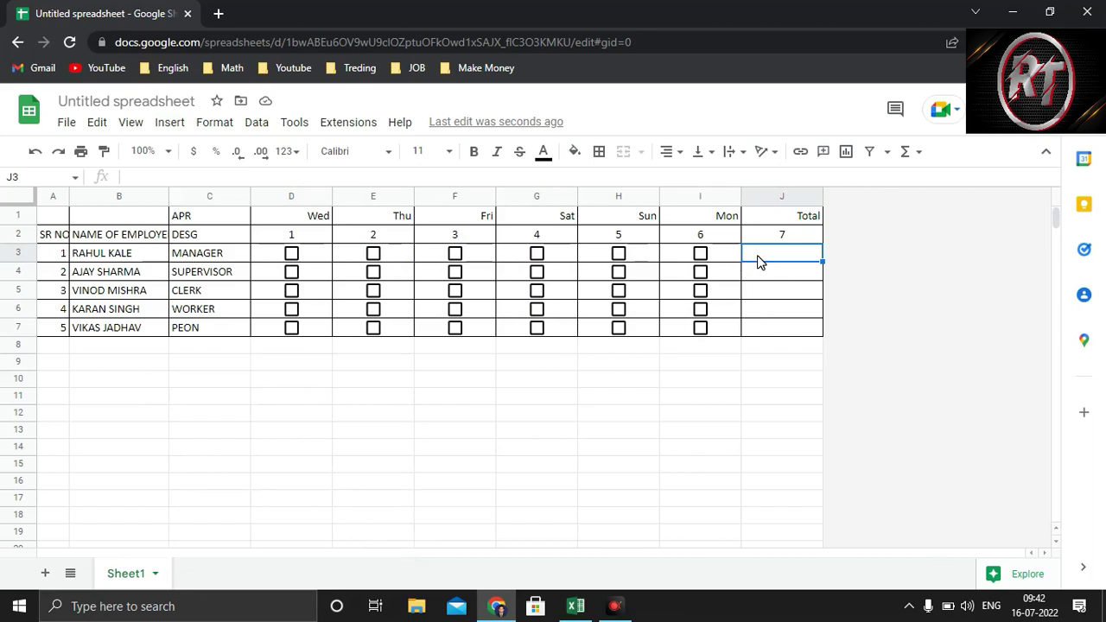
text(=)
text(su)
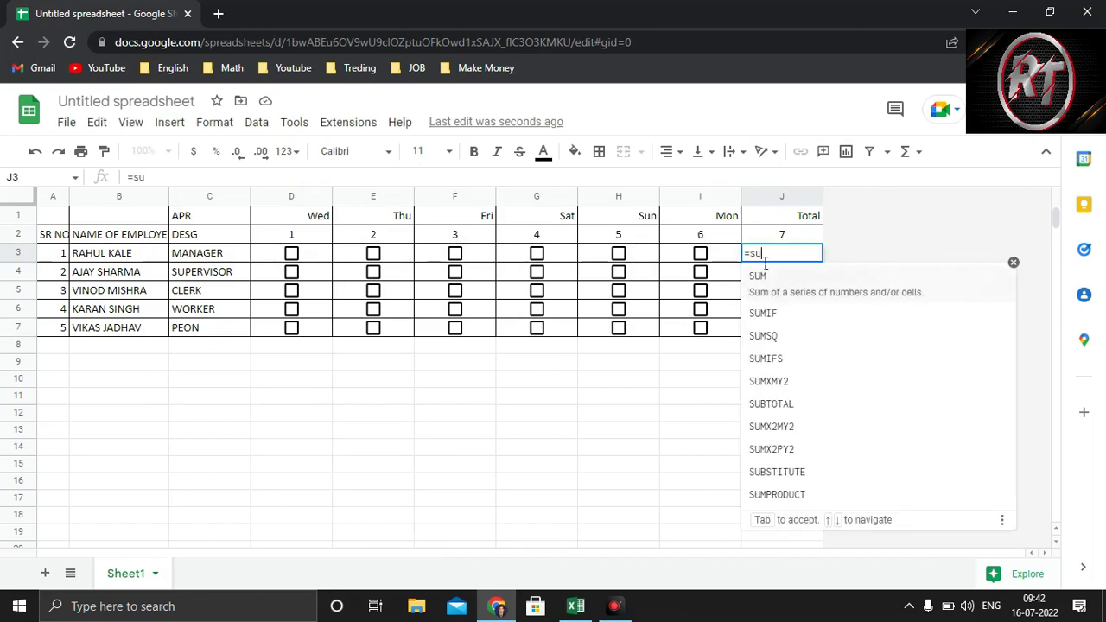
text(m)
Step: Complete the J3 total as =SUM(COUNTIF(D3:I3,True))
key(Tab)
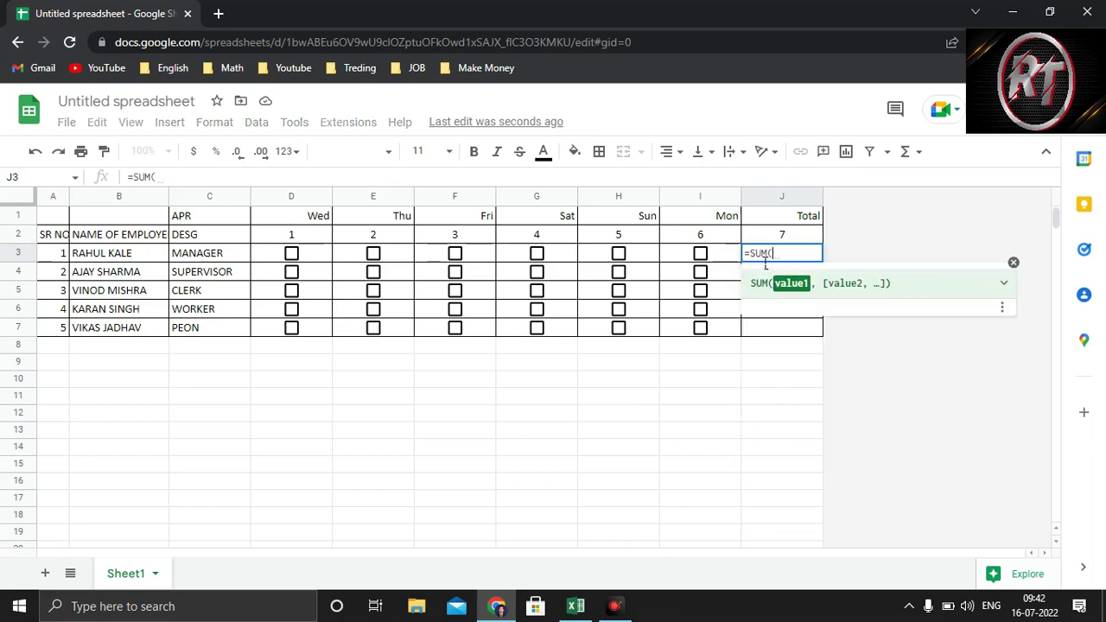
text(co)
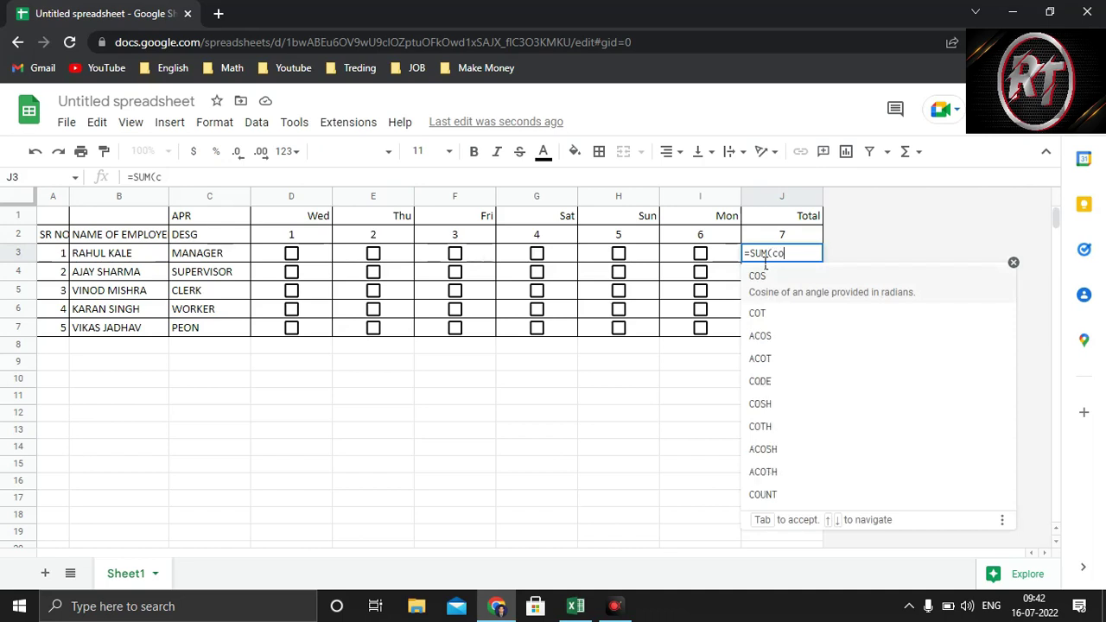
text(unt)
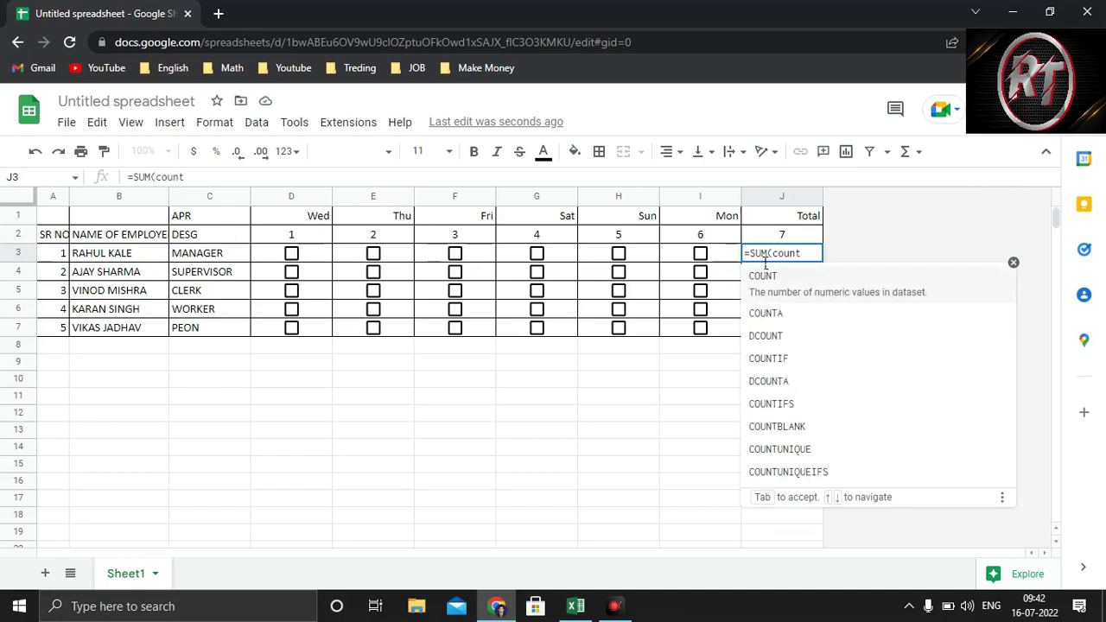
key(Down)
key(Down)
key(Down)
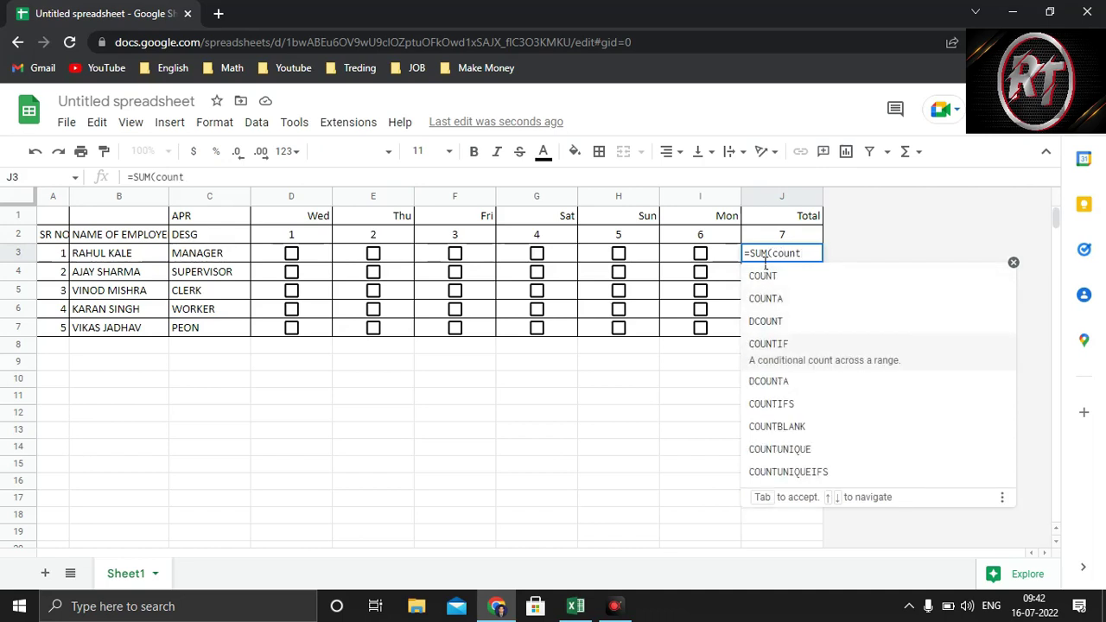
key(Tab)
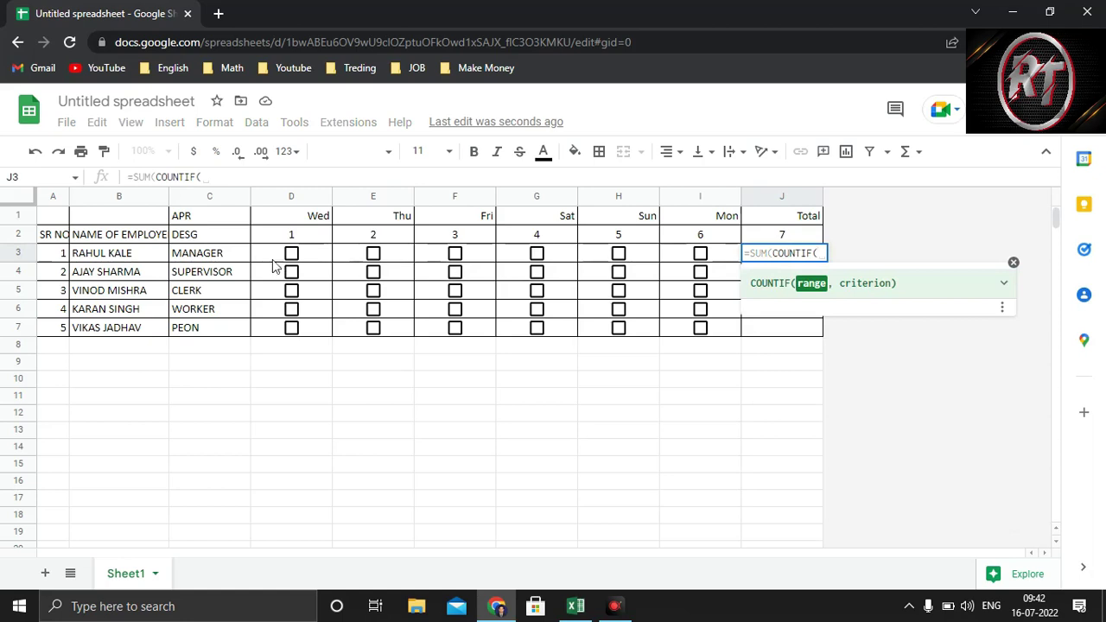
click(267, 257)
drag(328, 268, 721, 260)
text(,)
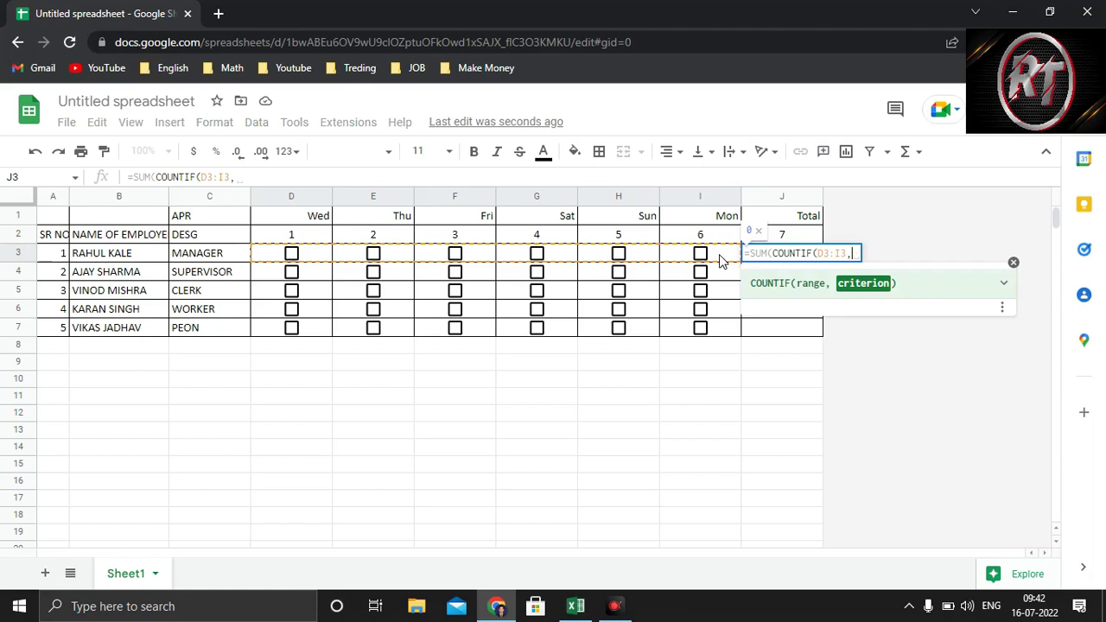
text(Tru)
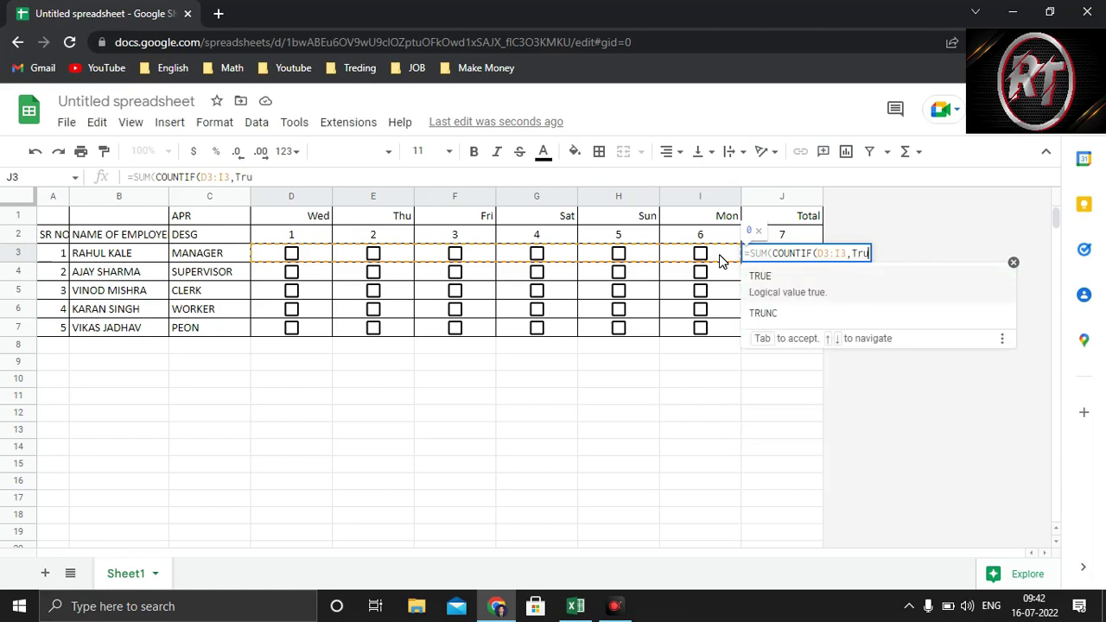
text(e)
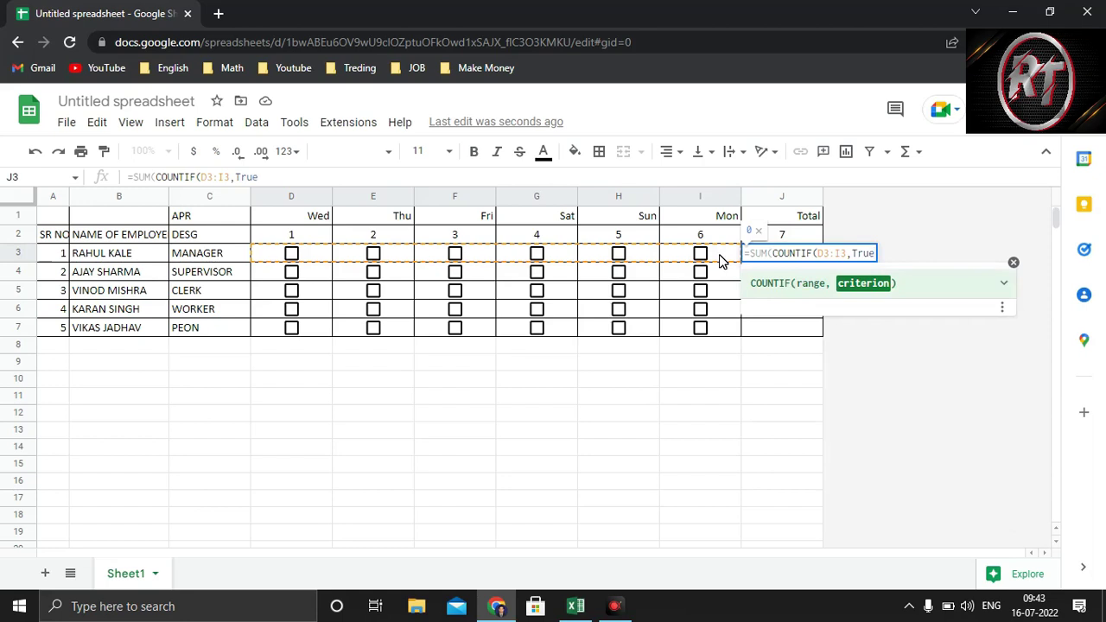
key(Return)
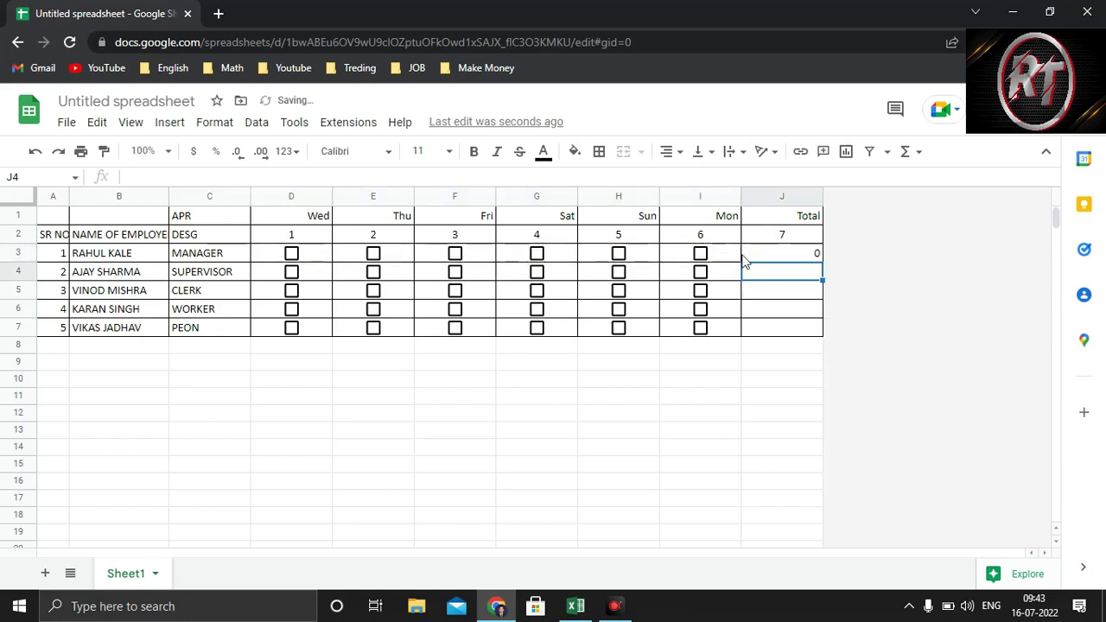
Step: Fill the J3 total formula down to J7 and tick Wed for the first employee
click(771, 256)
drag(834, 275, 834, 347)
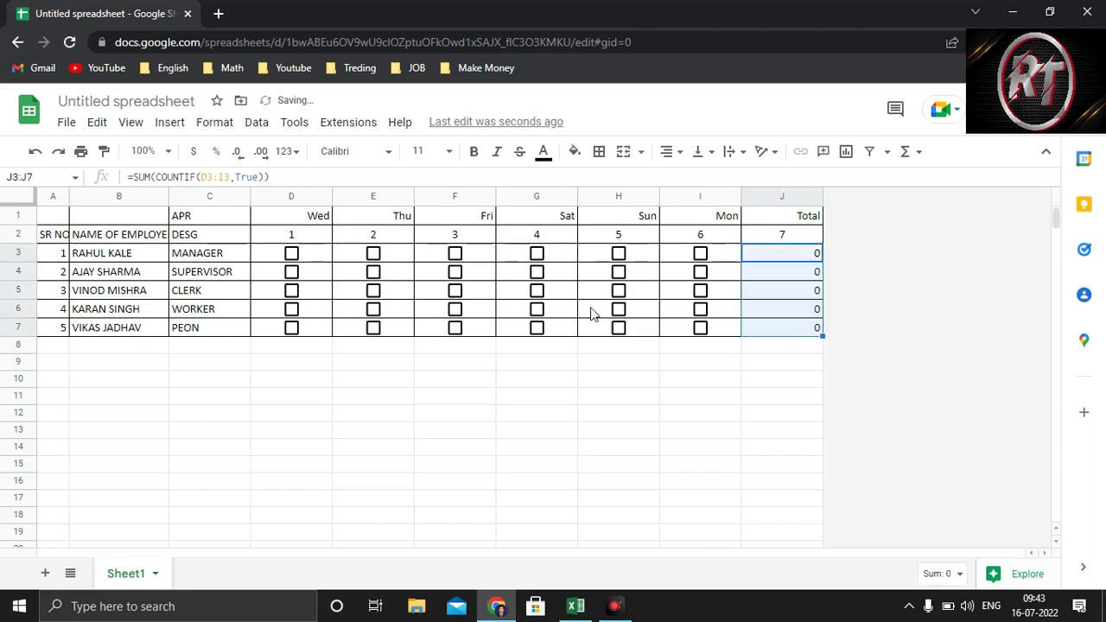
click(896, 264)
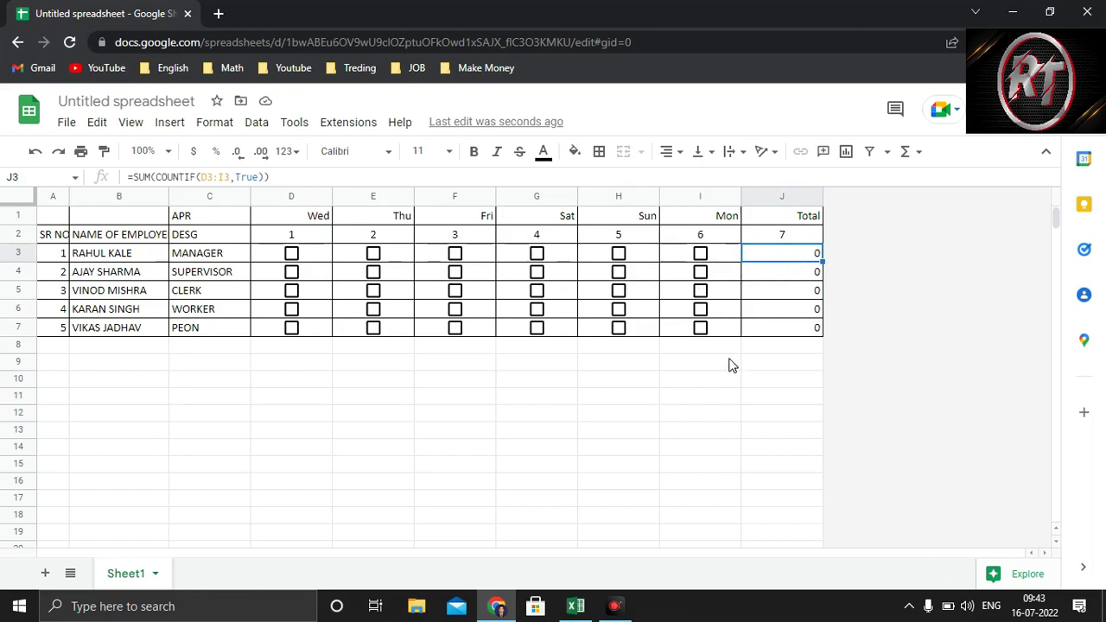
click(292, 259)
Step: Tick Thu for the first employee so J3 reads 2, and make J3 bold
click(367, 262)
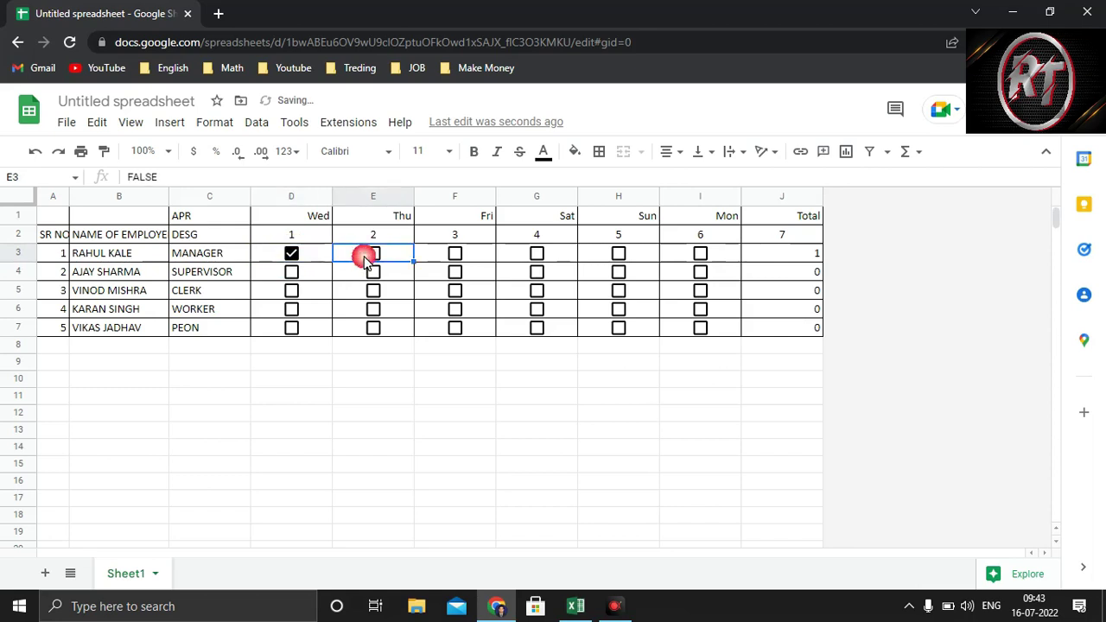
click(367, 260)
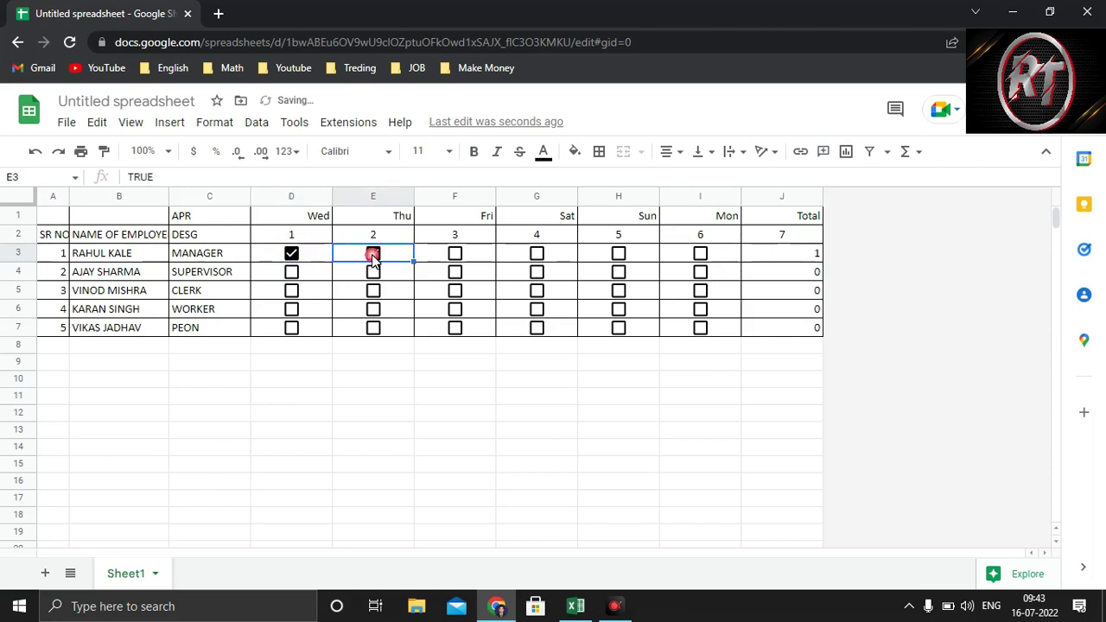
click(790, 256)
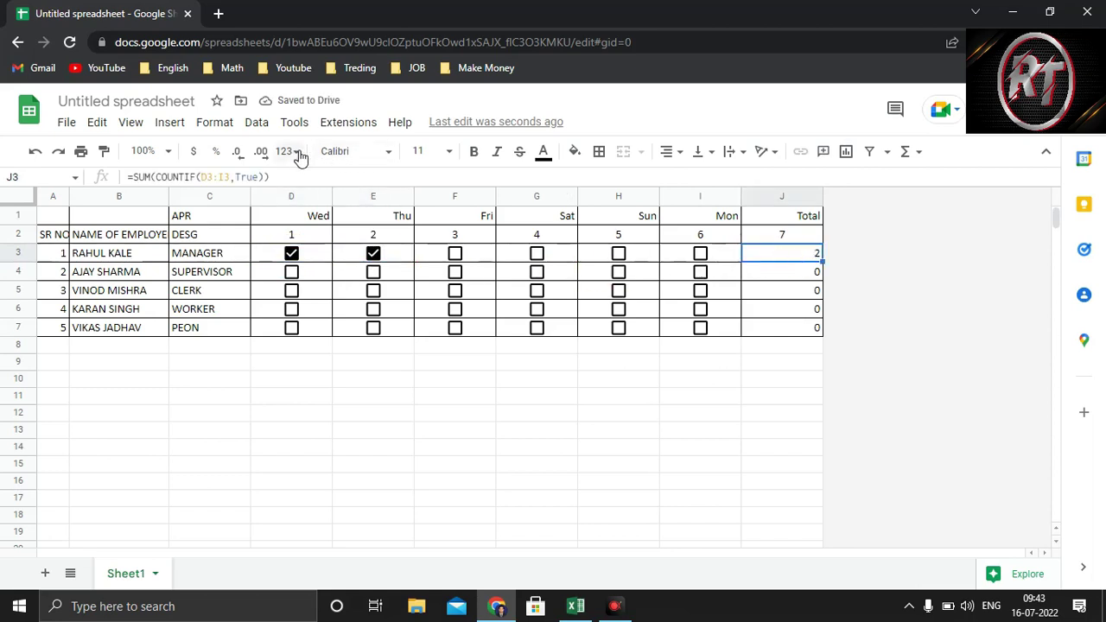
click(475, 152)
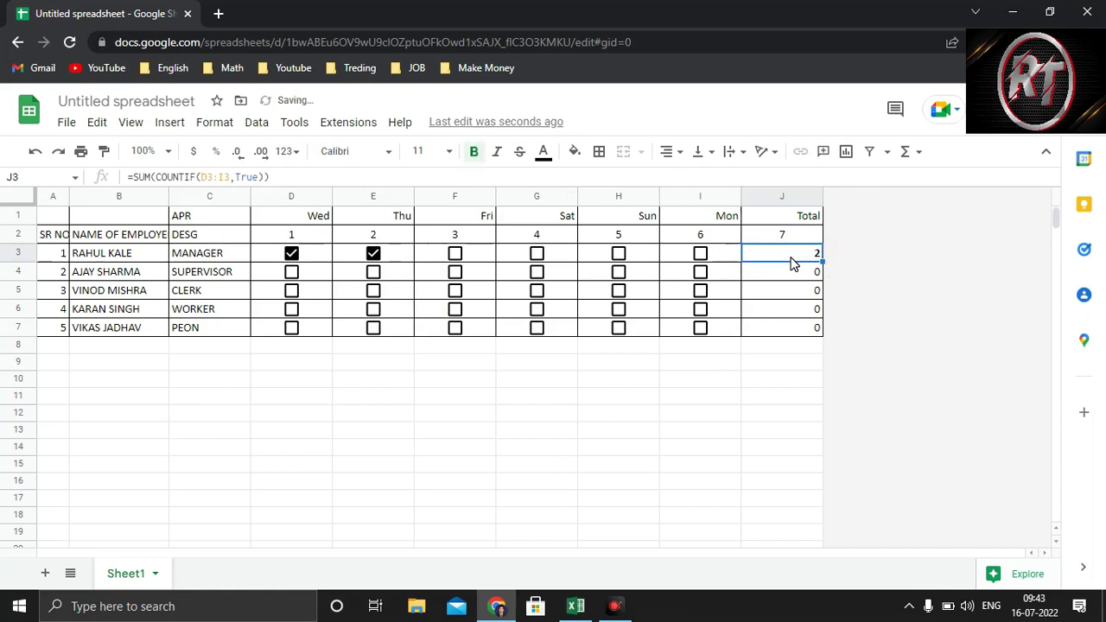
click(788, 292)
Step: Set the totals in J3:J7 to font size 36
drag(789, 257, 787, 331)
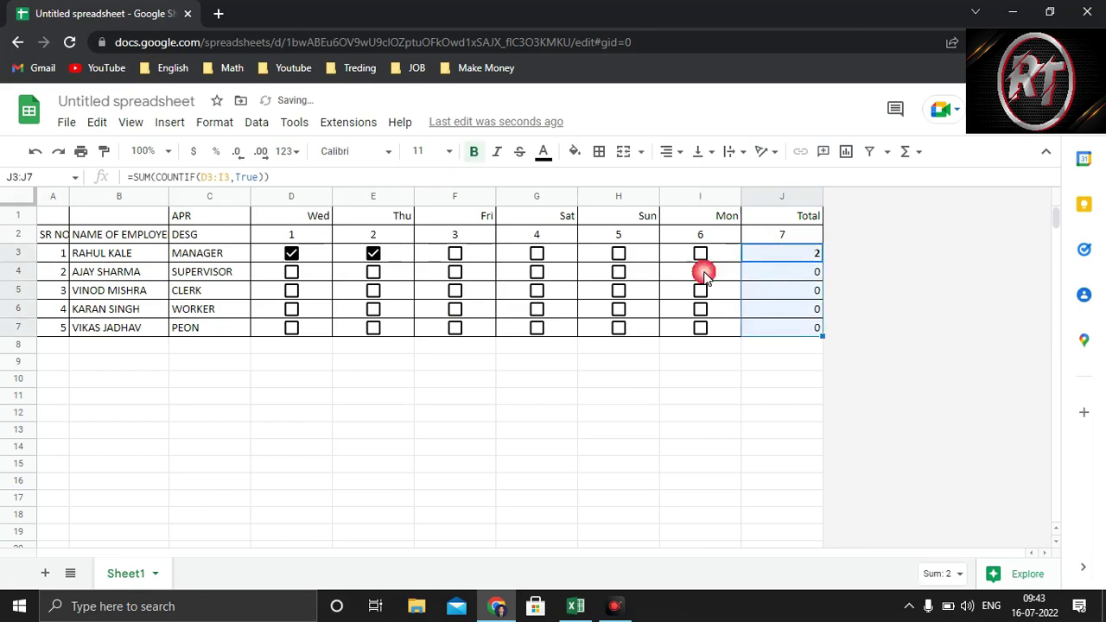
click(448, 152)
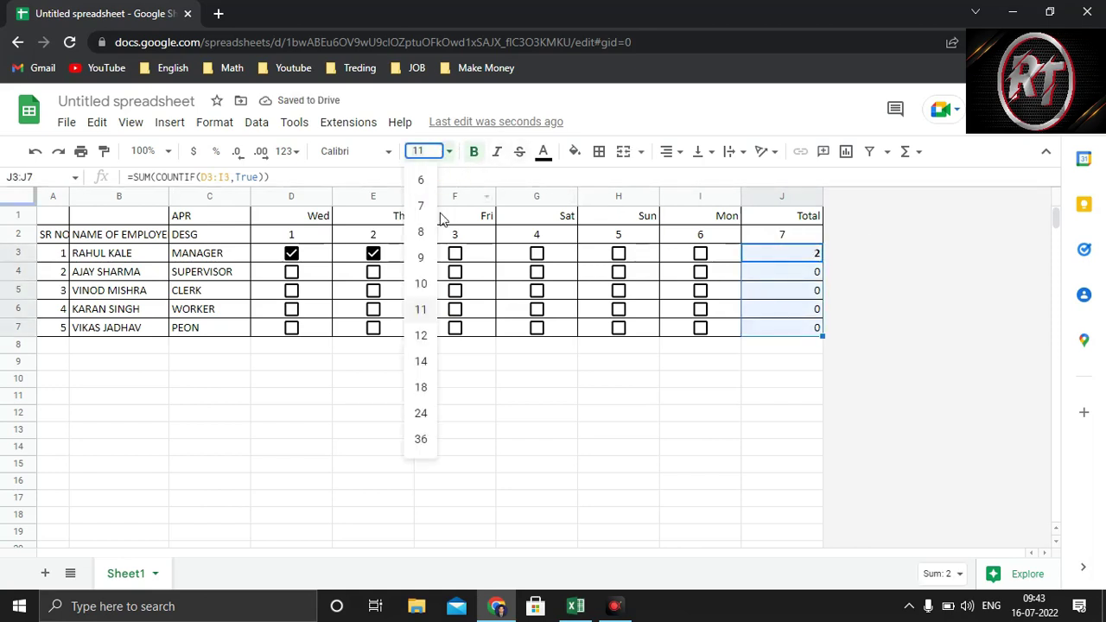
click(422, 283)
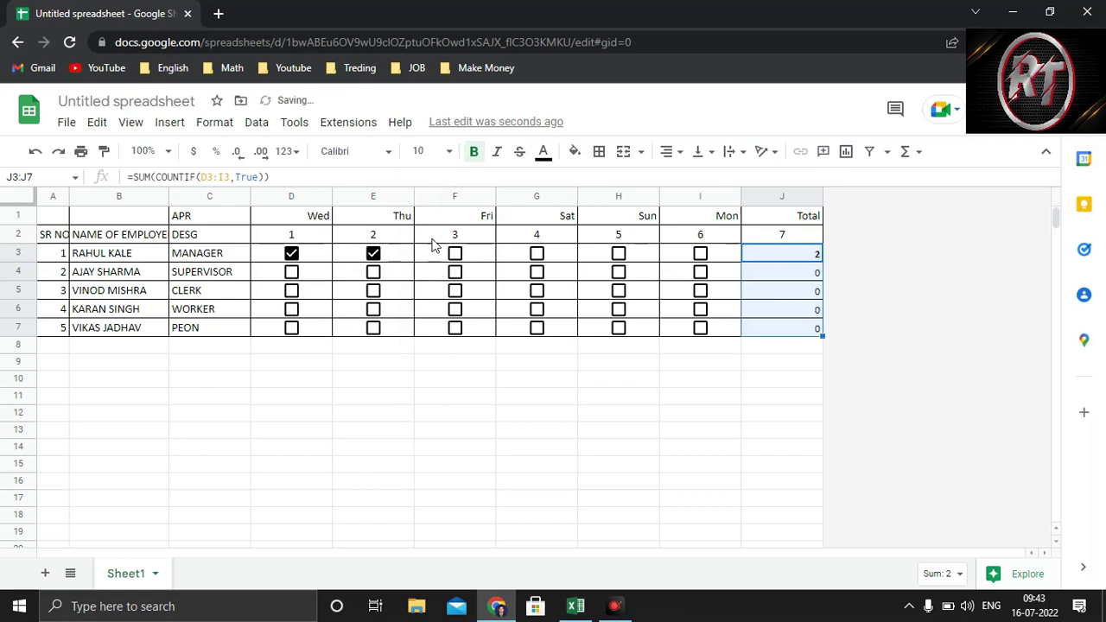
click(449, 152)
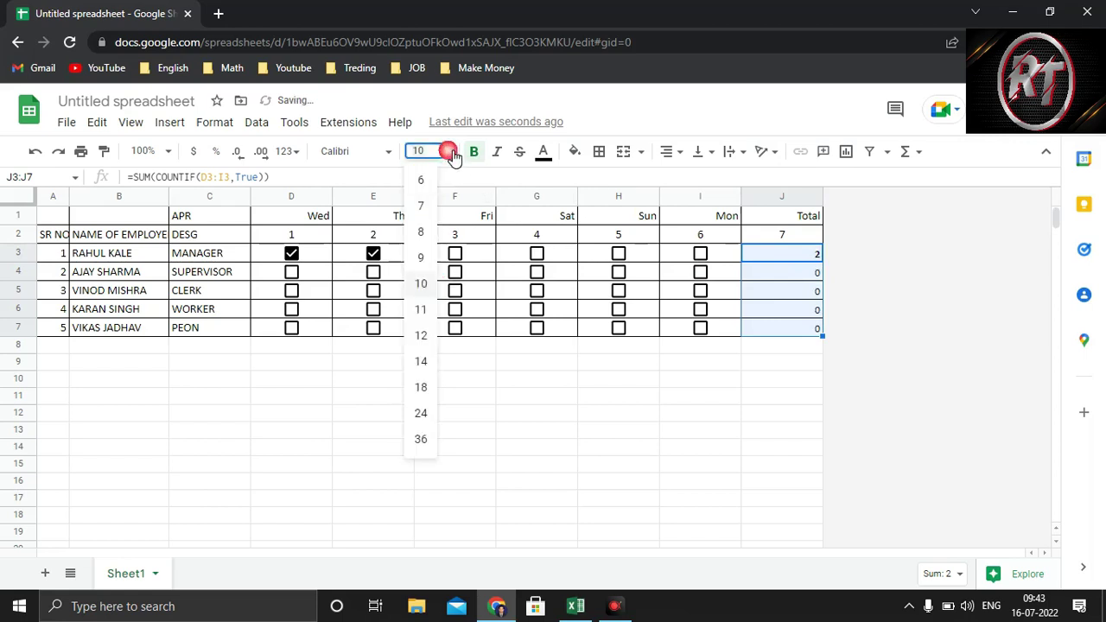
click(424, 439)
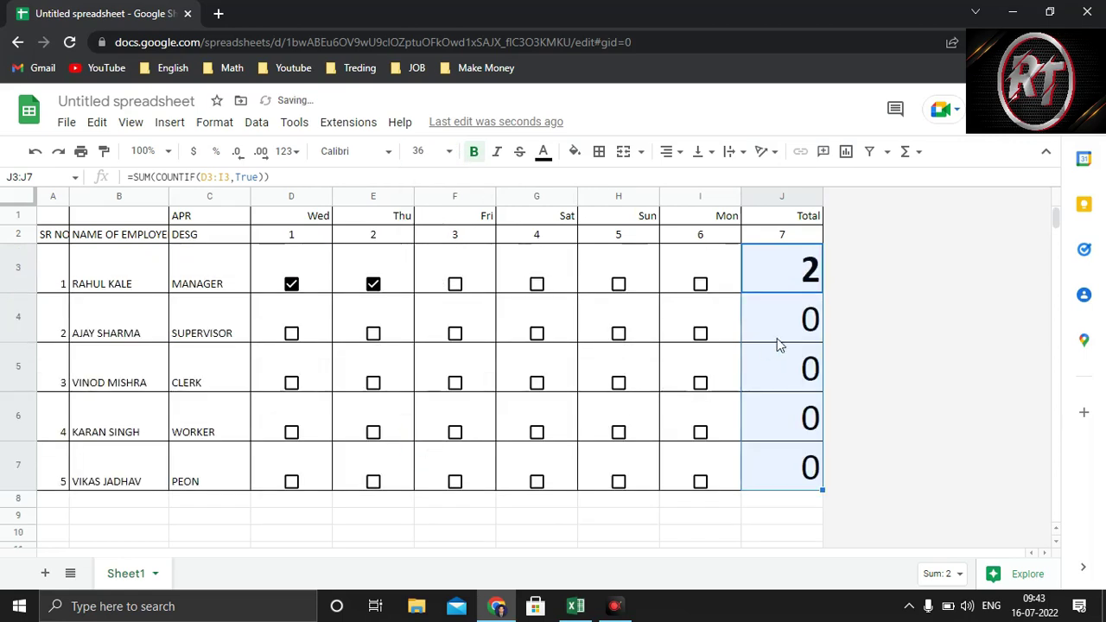
click(858, 294)
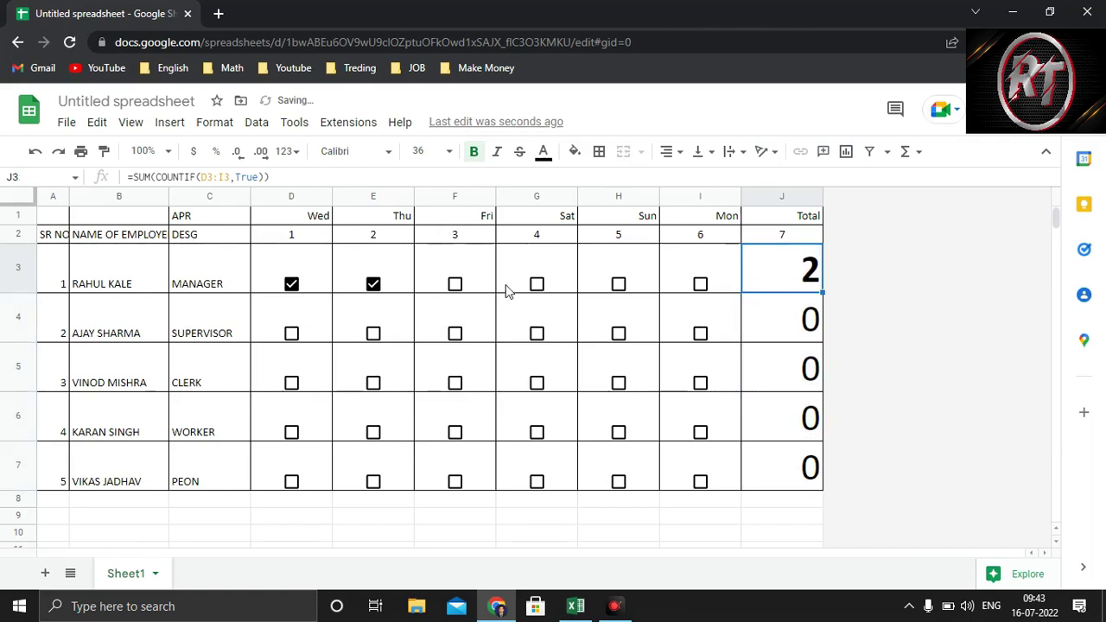
Step: Tick Fri through Mon for the first employee, bringing J3 to 6
click(456, 286)
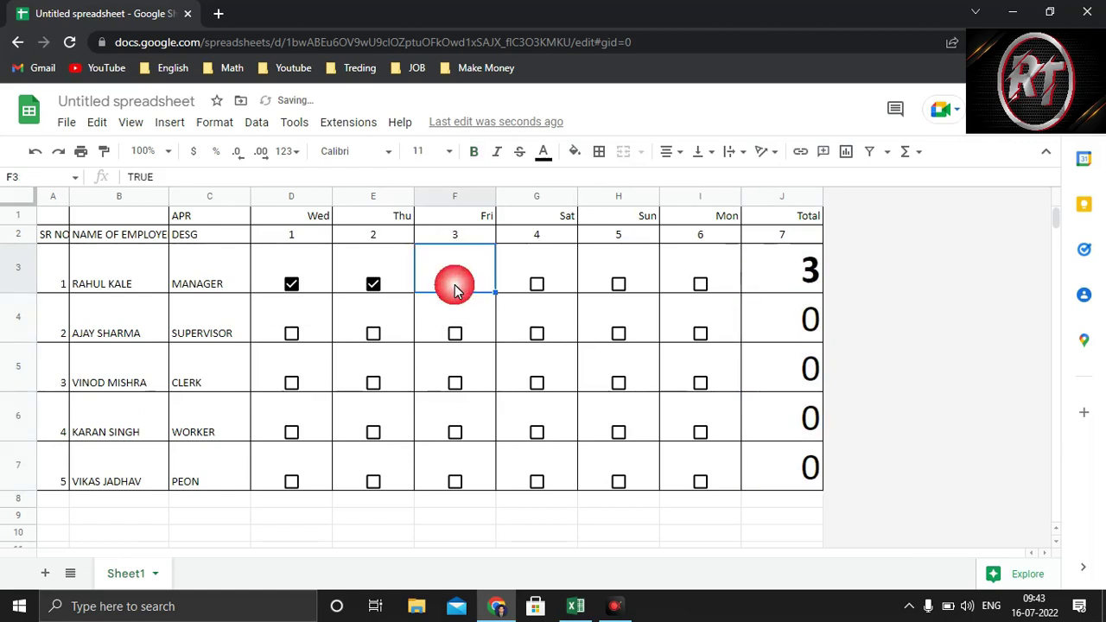
click(537, 286)
click(618, 284)
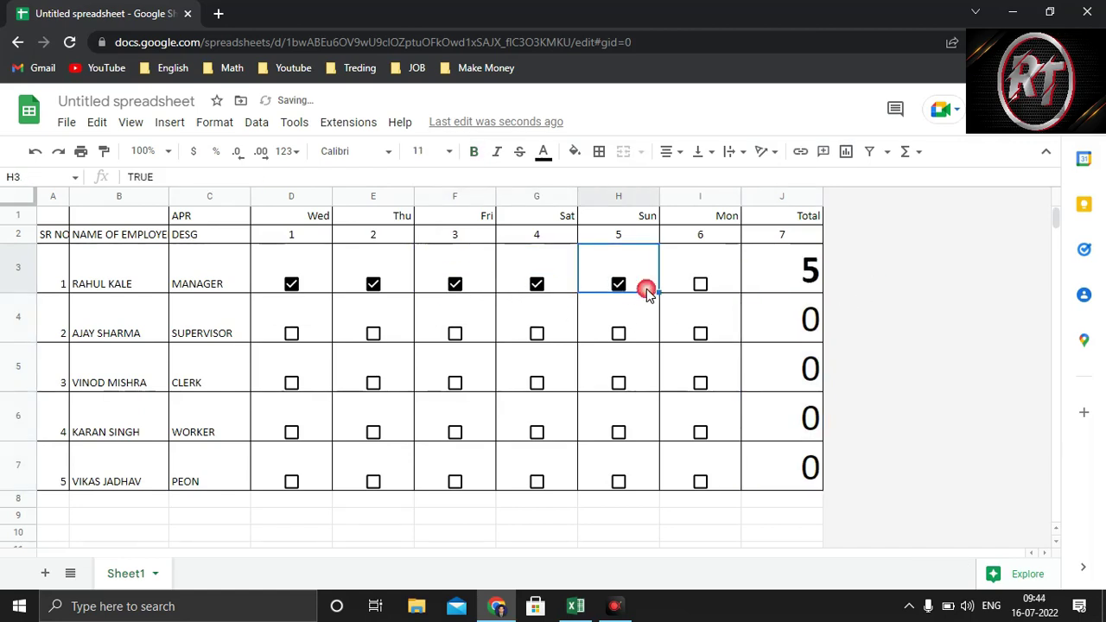
click(700, 284)
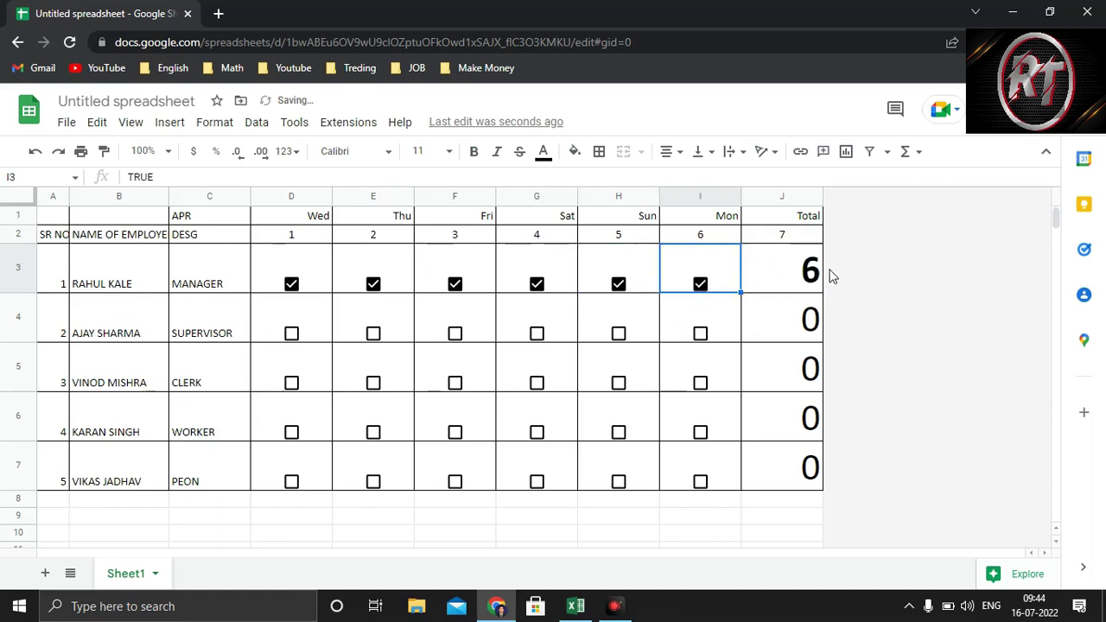
Step: Tick E4, H4, E5, G5, E6, F6, G6, G7, H7 and I7 so totals read 2, 2, 3, 3
click(536, 383)
click(373, 335)
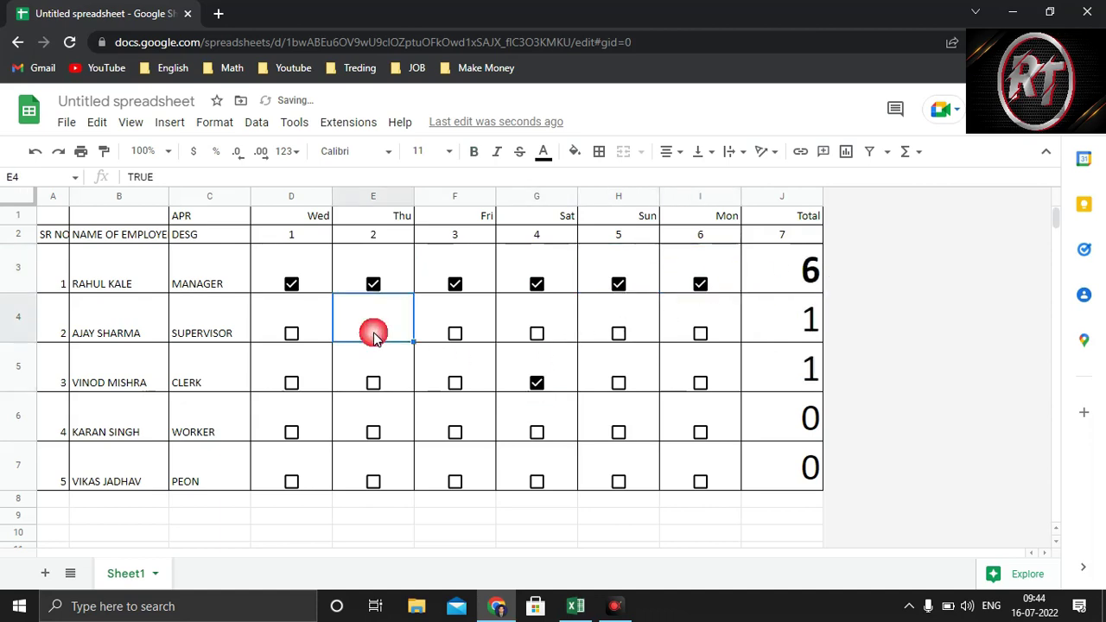
click(536, 432)
click(455, 432)
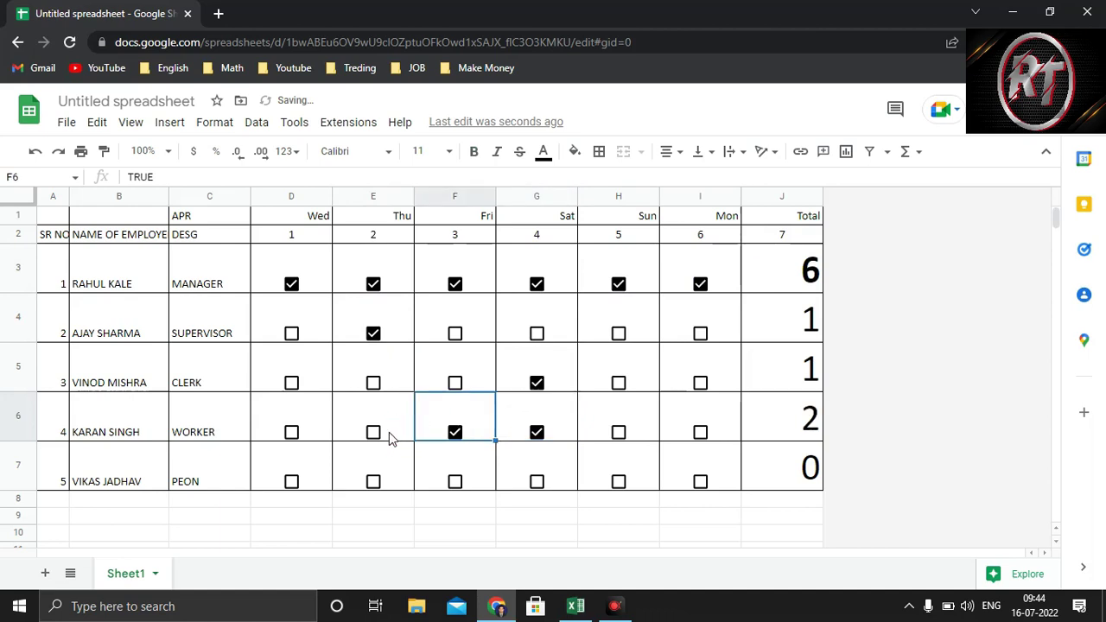
click(373, 432)
click(374, 382)
click(373, 432)
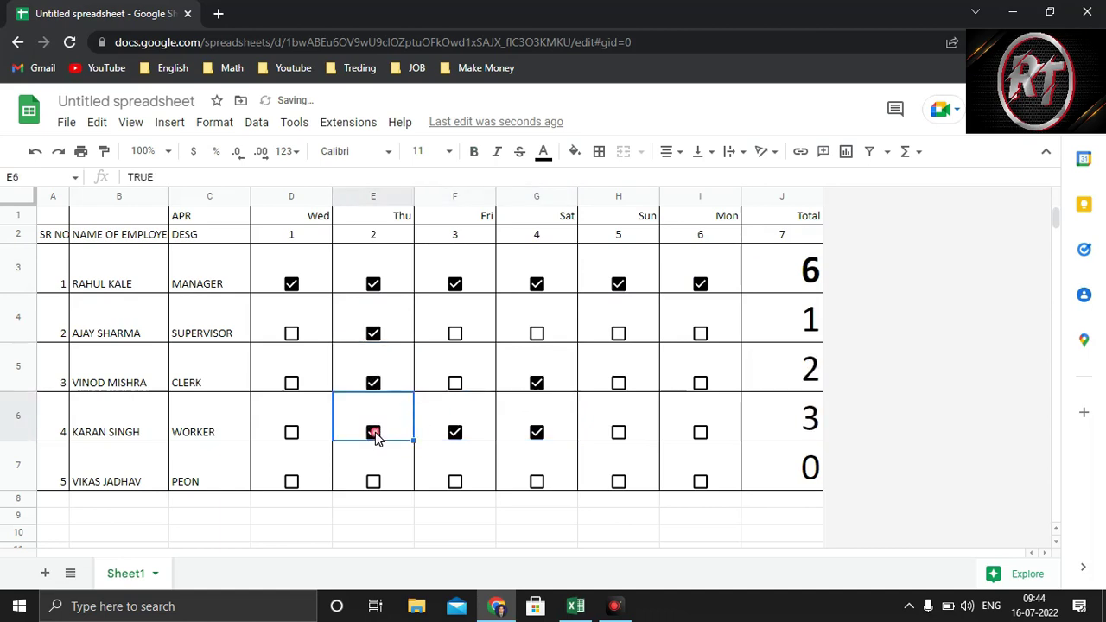
click(619, 481)
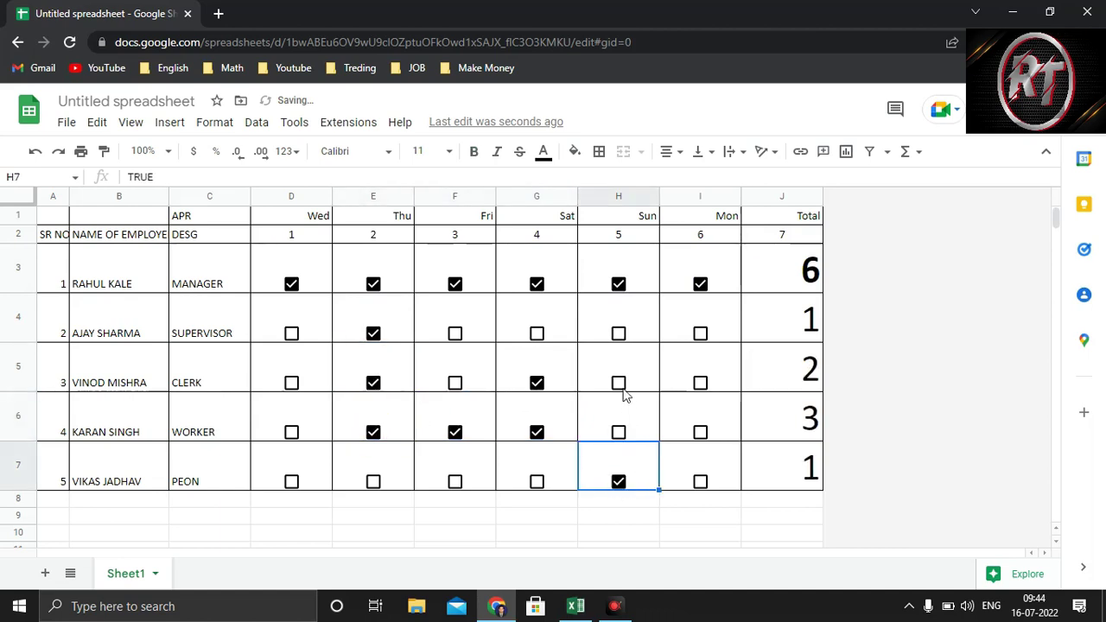
click(619, 333)
click(700, 481)
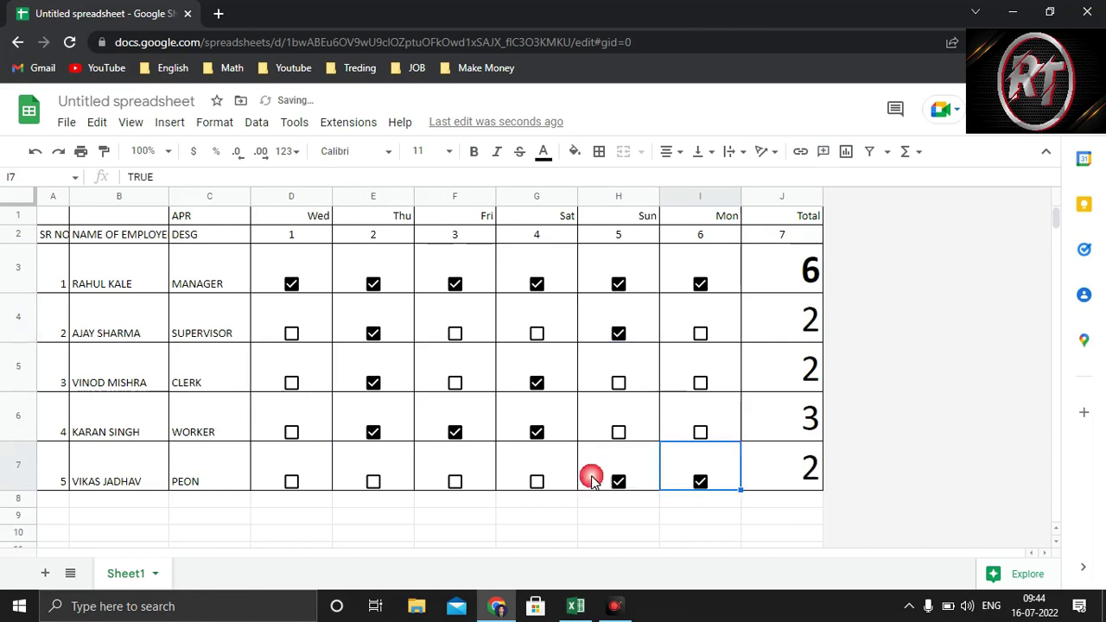
click(536, 484)
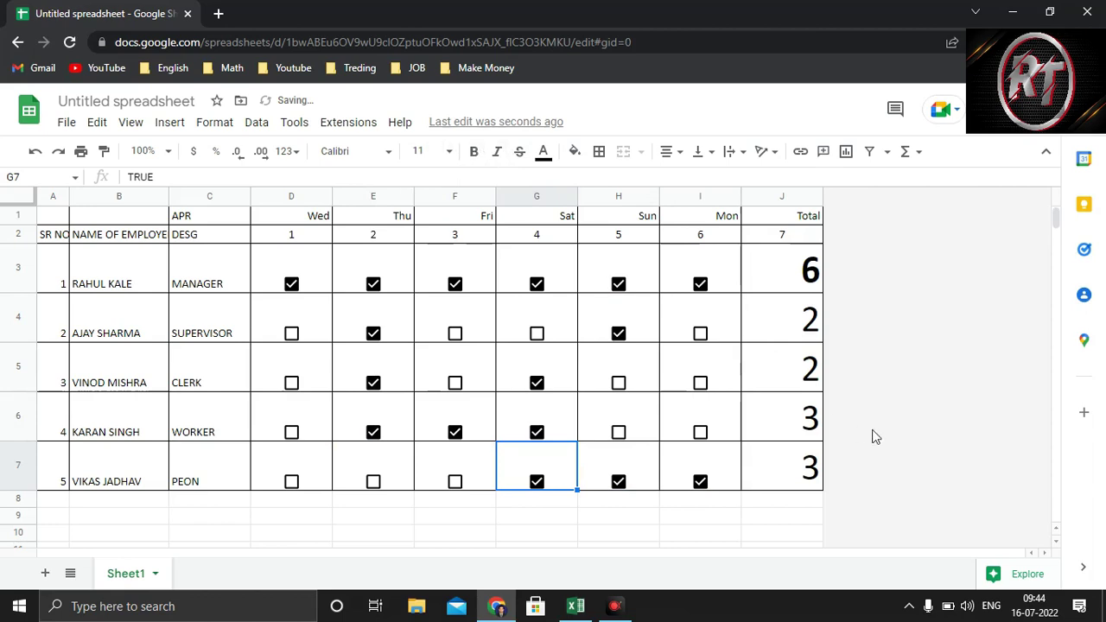
click(901, 331)
click(805, 423)
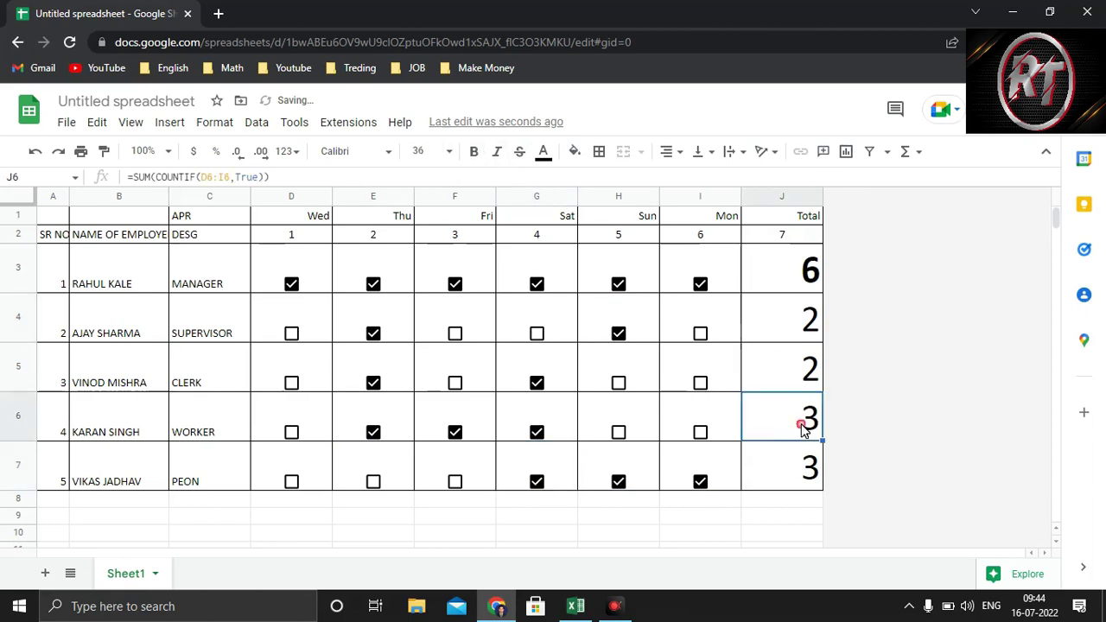
click(782, 337)
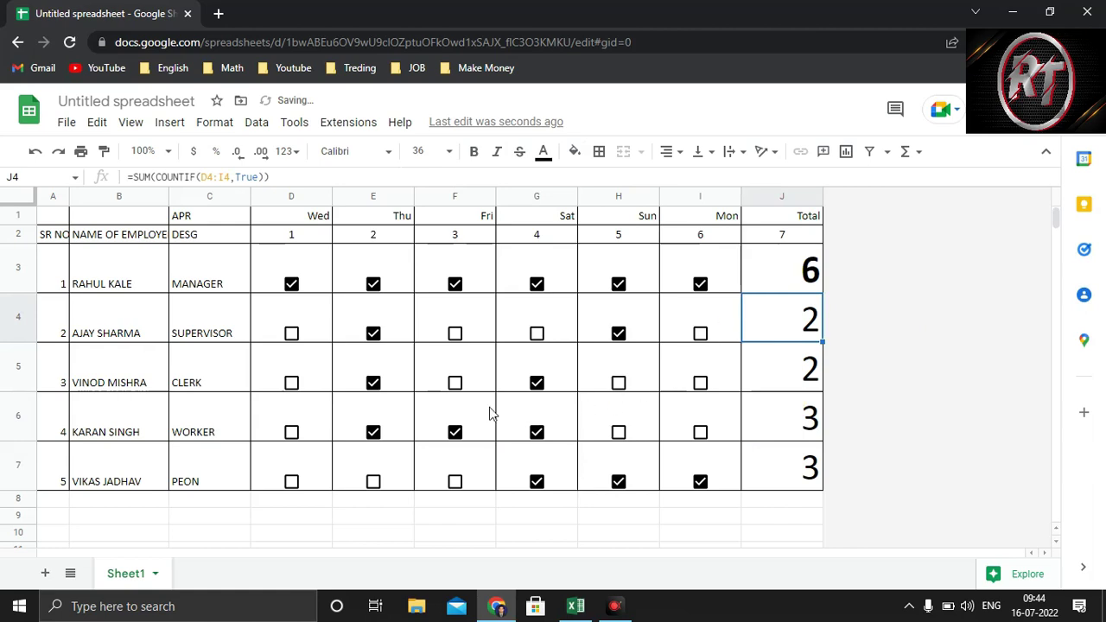